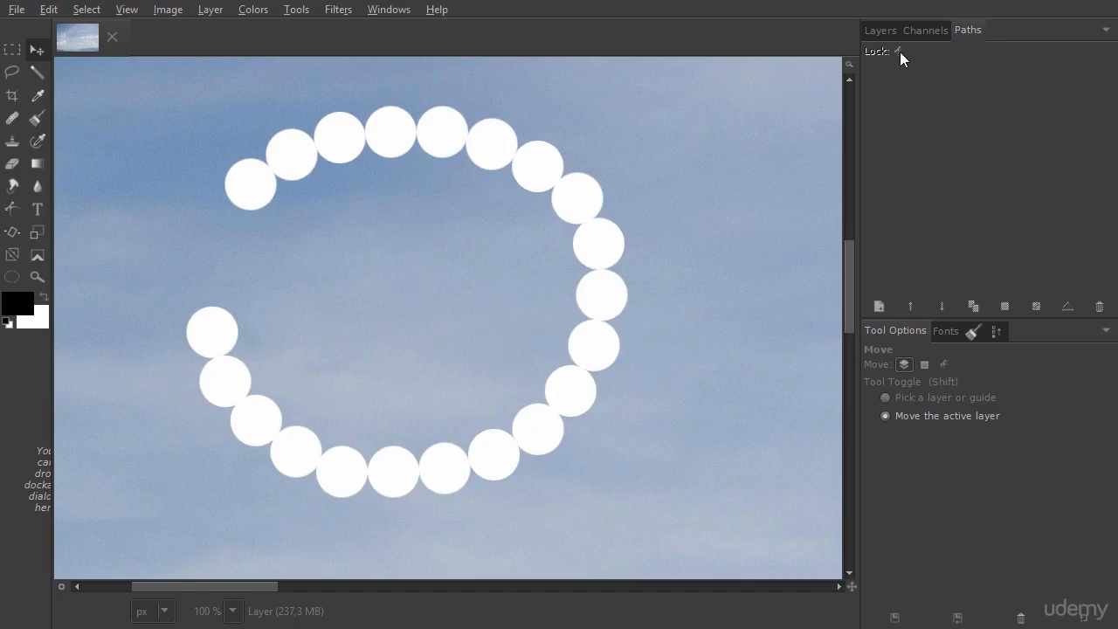
Undo the stroke of white circles on the layer, and set up the Paintbrush with a size of 40.
left_click(877, 31)
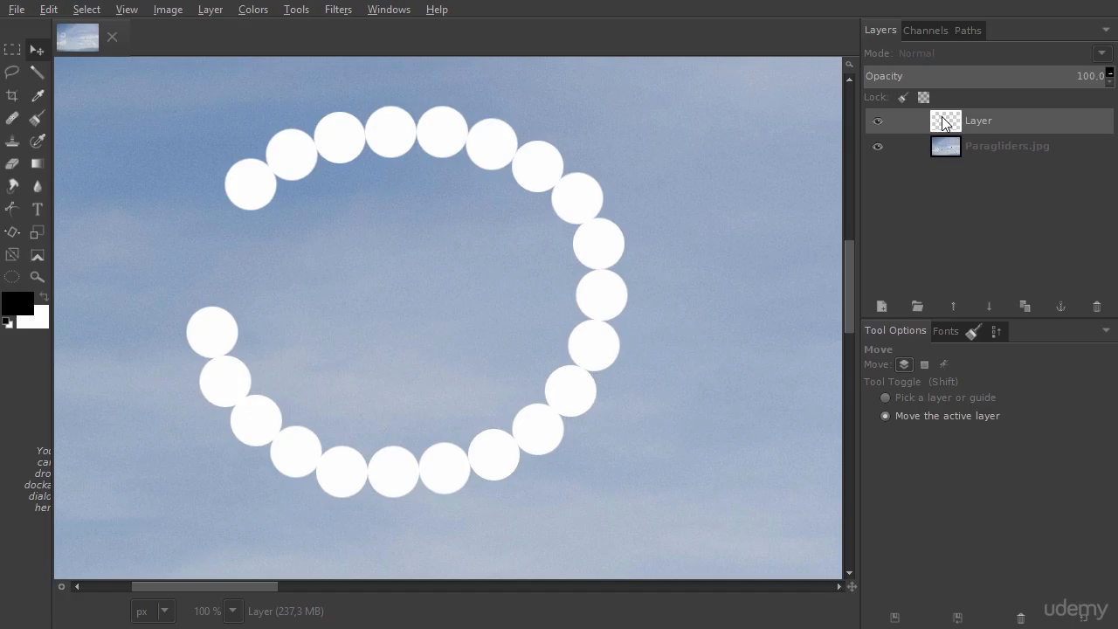
key("ctrl+z")
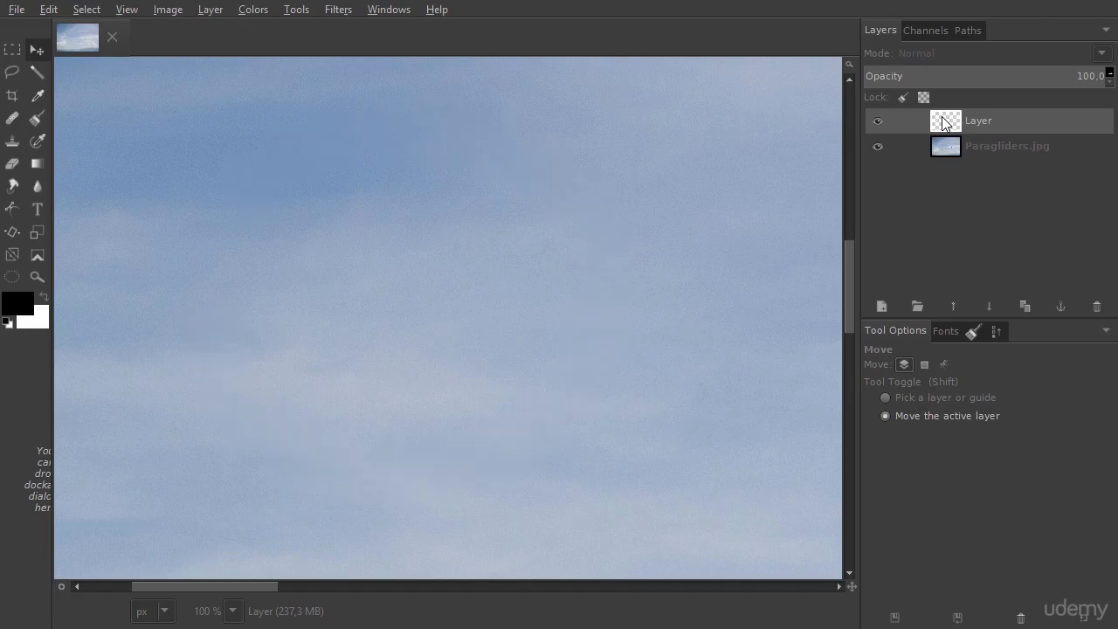
key("p")
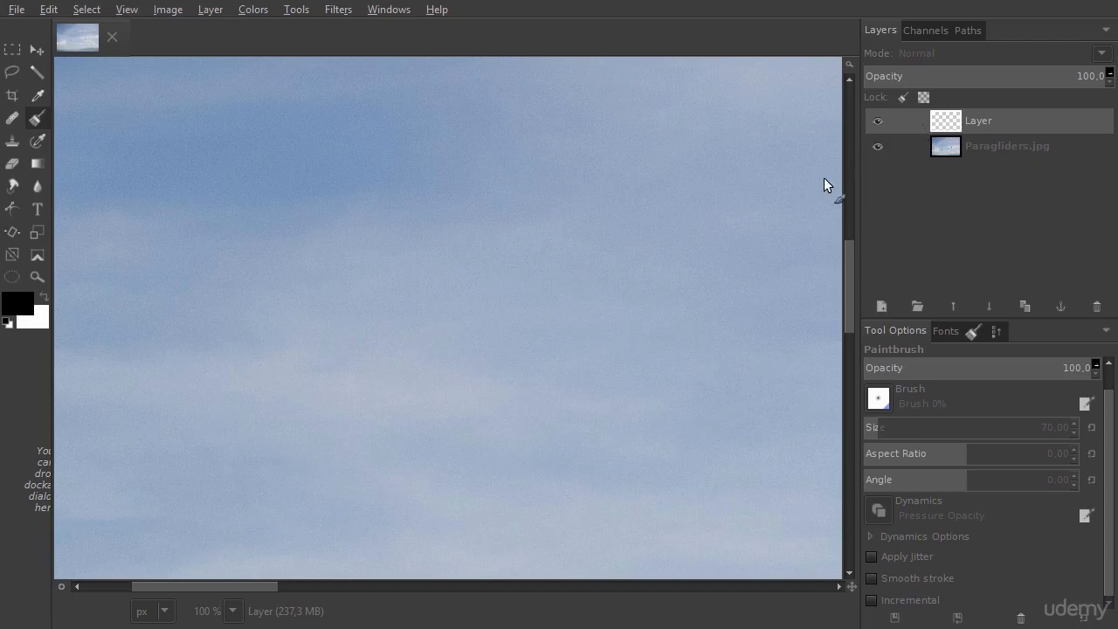
key("bracketleft")
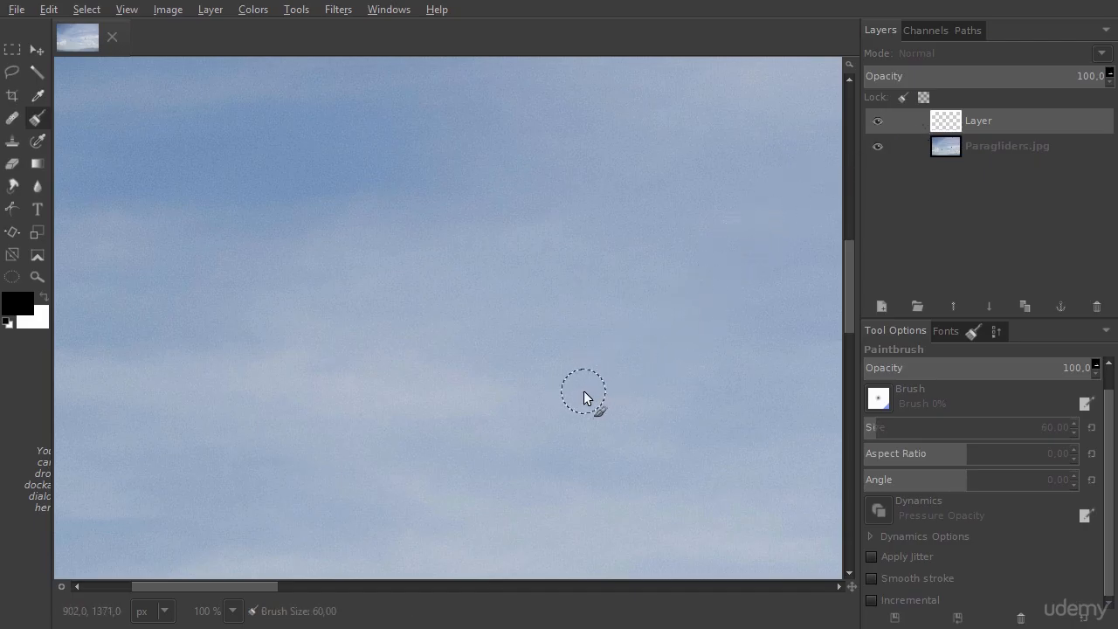
key("bracketleft")
key("bracketleft")
Set the Paintbrush dynamics to Velocity Tapering.
left_click(876, 508)
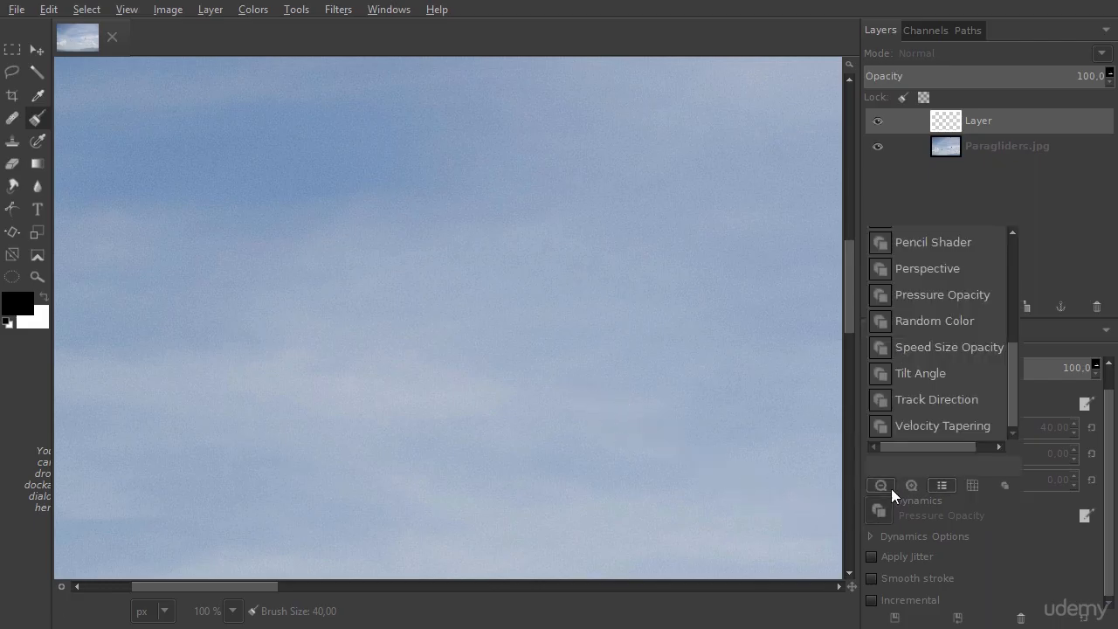
mouse_move(1010, 392)
left_mouse_down()
mouse_move(1009, 359)
mouse_move(1011, 401)
left_mouse_up()
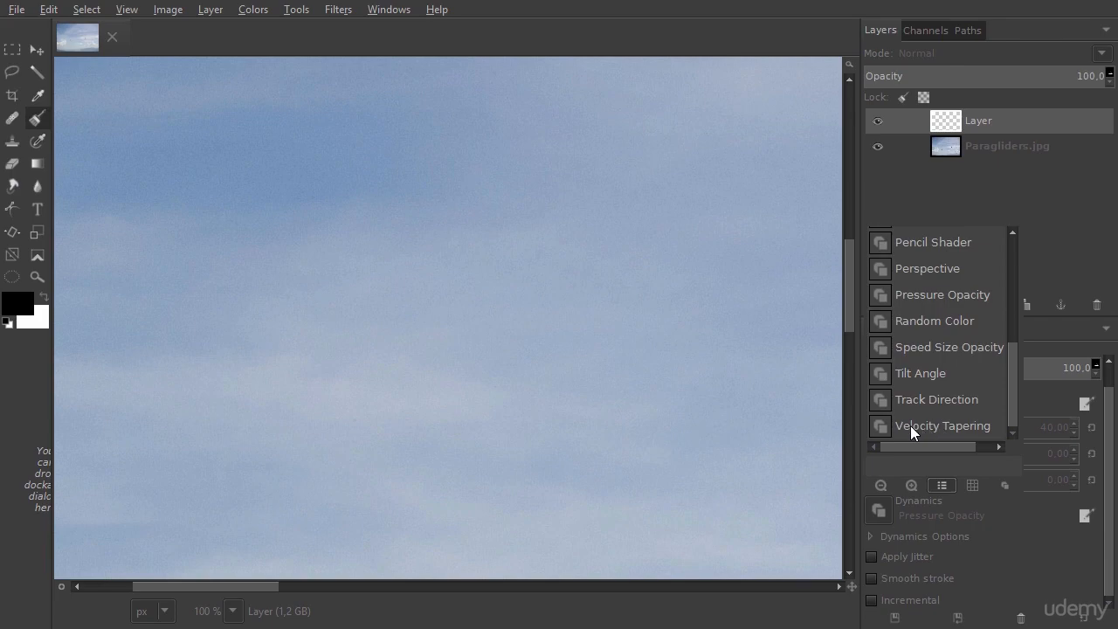
left_click(945, 427)
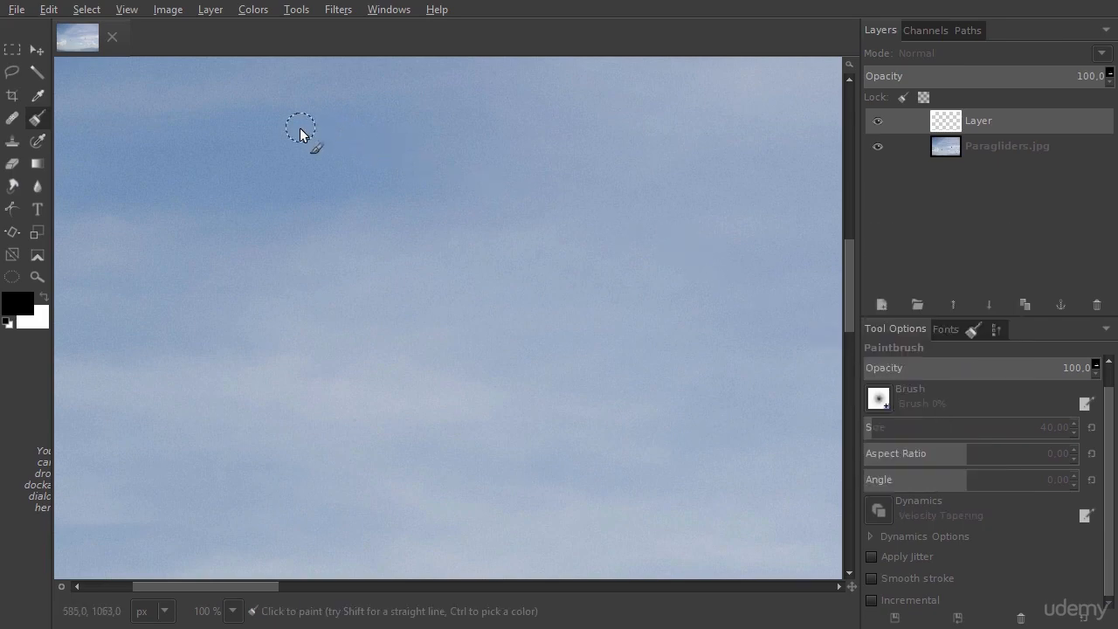
Test tapered freehand strokes in black and in white over the sky, and clear them from the layer.
mouse_move(377, 170)
left_mouse_down()
mouse_move(314, 122)
mouse_move(230, 110)
mouse_move(193, 129)
mouse_move(218, 188)
mouse_move(399, 269)
mouse_move(318, 186)
mouse_move(198, 169)
mouse_move(366, 320)
mouse_move(398, 304)
mouse_move(148, 261)
mouse_move(229, 241)
mouse_move(185, 312)
mouse_move(348, 362)
mouse_move(173, 314)
mouse_move(327, 443)
mouse_move(295, 398)
mouse_move(156, 421)
mouse_move(289, 474)
mouse_move(441, 475)
left_mouse_up()
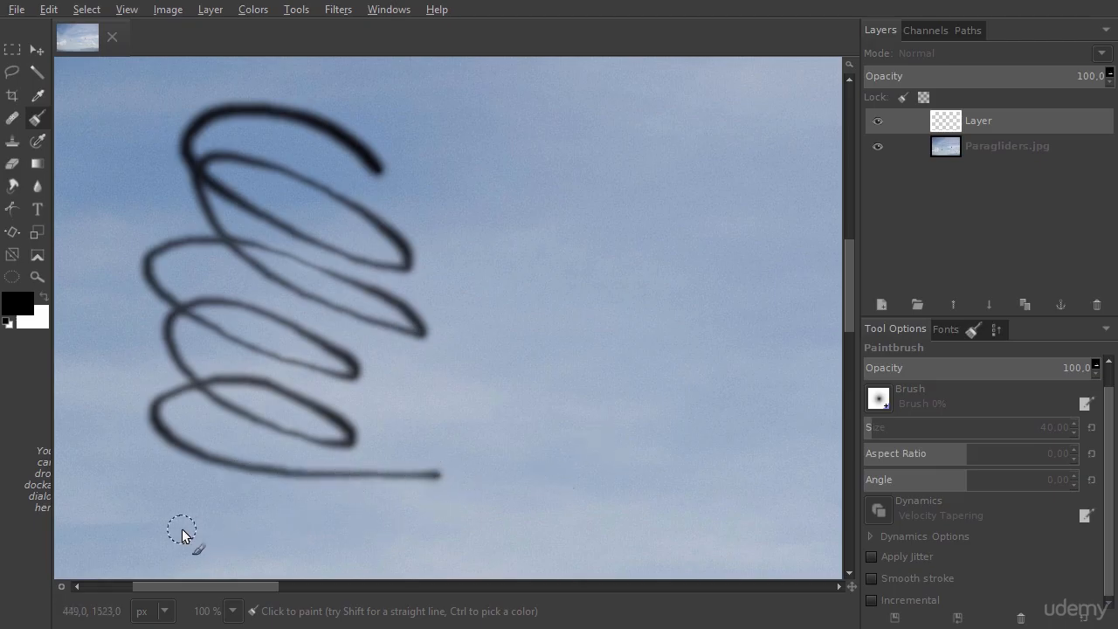
left_click_drag(182, 529, 505, 494)
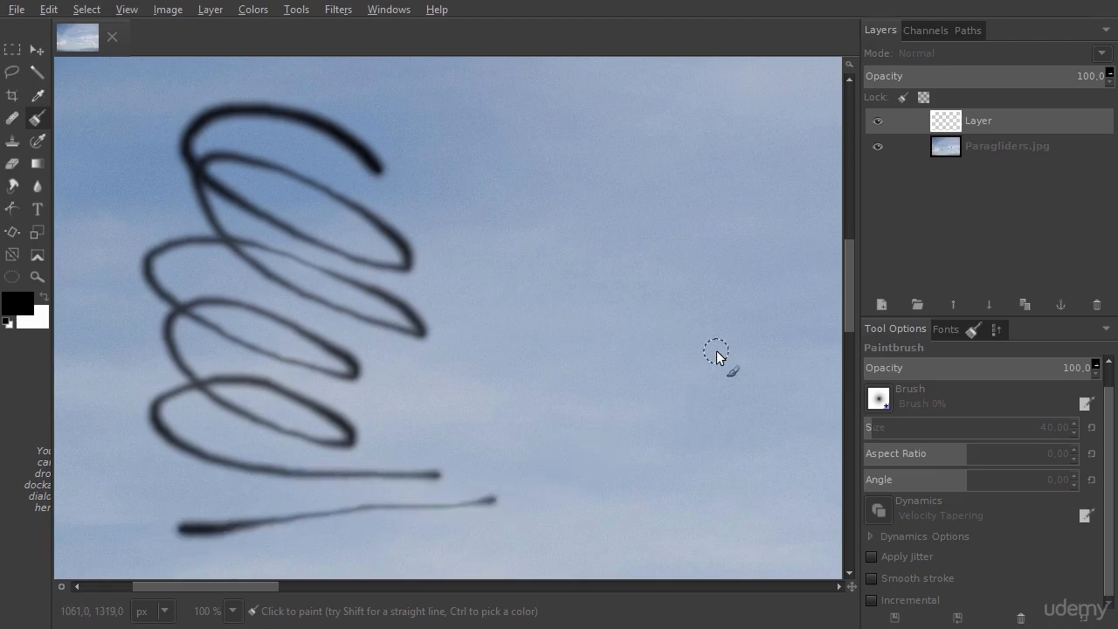
left_click(43, 294)
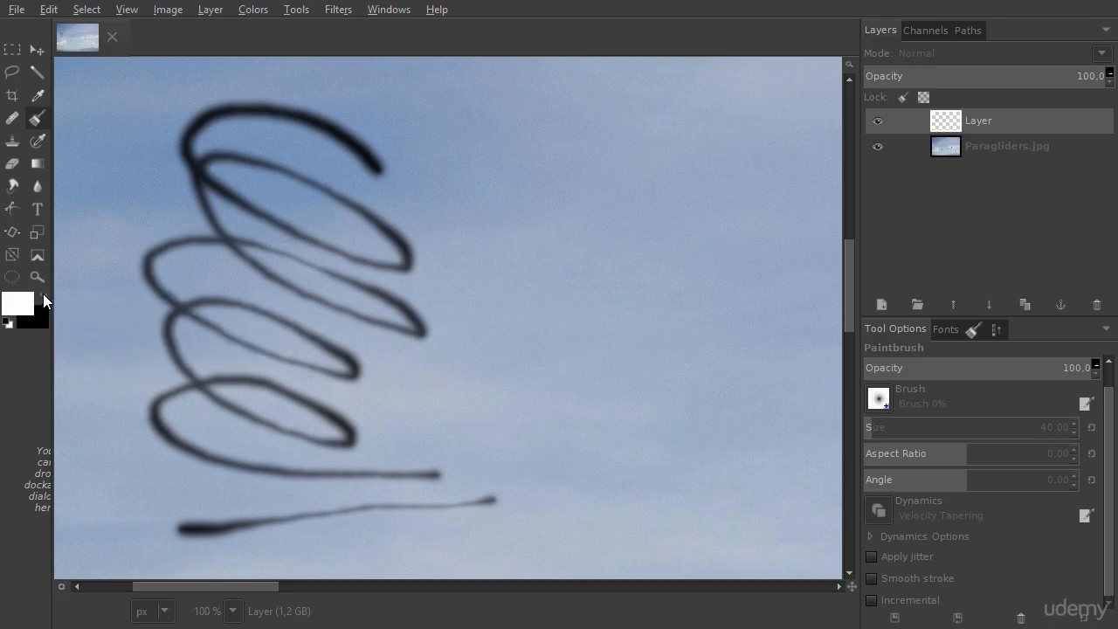
mouse_move(765, 197)
left_mouse_down()
mouse_move(533, 211)
mouse_move(710, 291)
mouse_move(544, 200)
mouse_move(664, 354)
mouse_move(499, 277)
mouse_move(631, 400)
mouse_move(503, 349)
mouse_move(694, 451)
mouse_move(501, 450)
mouse_move(706, 480)
left_mouse_up()
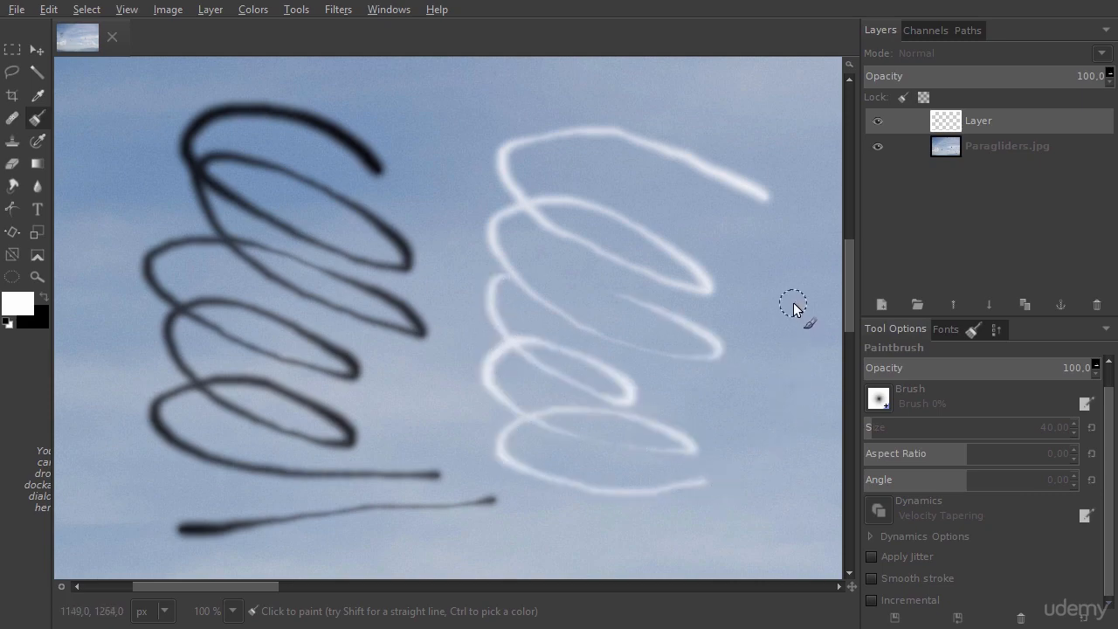
key("Delete")
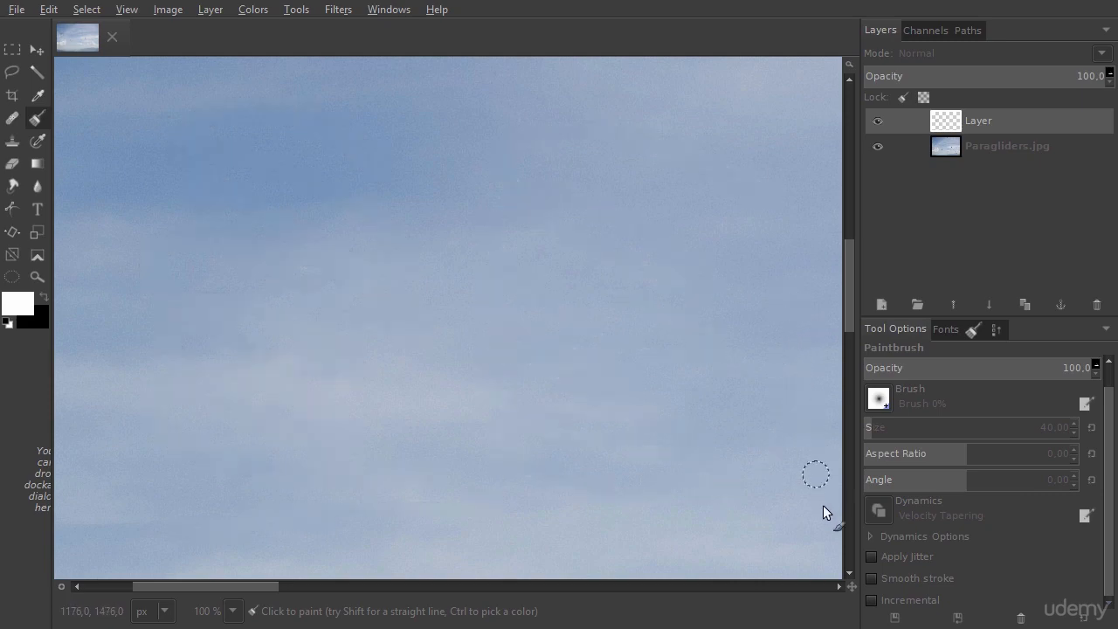
Apply jitter with an amount of 4.03, and test it with scattered white strokes that are undone.
left_click(872, 557)
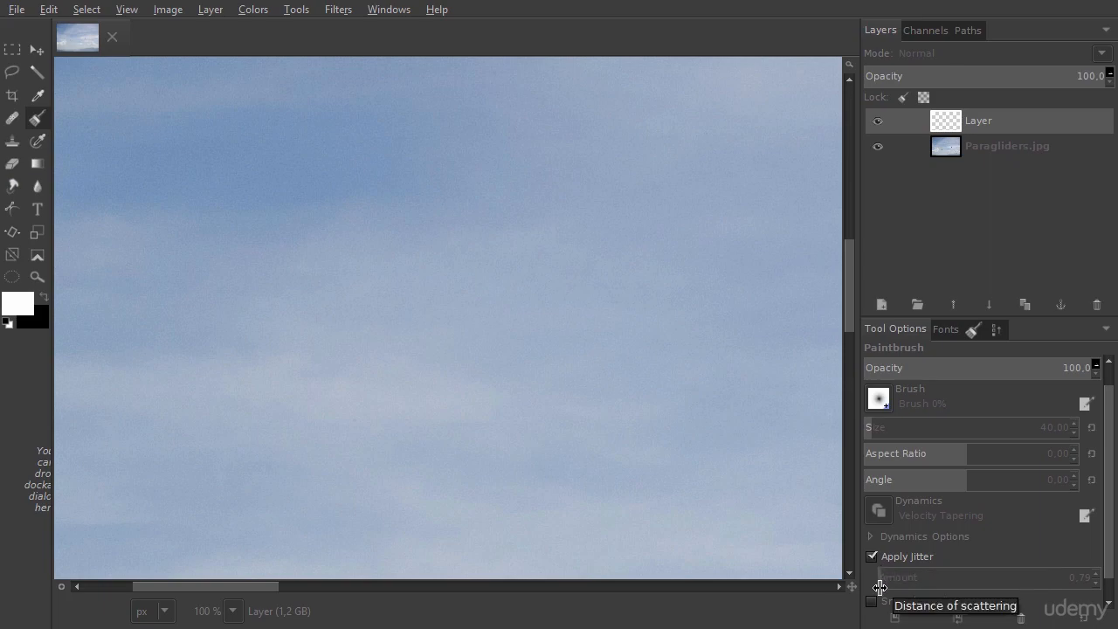
left_click_drag(880, 586, 1013, 592)
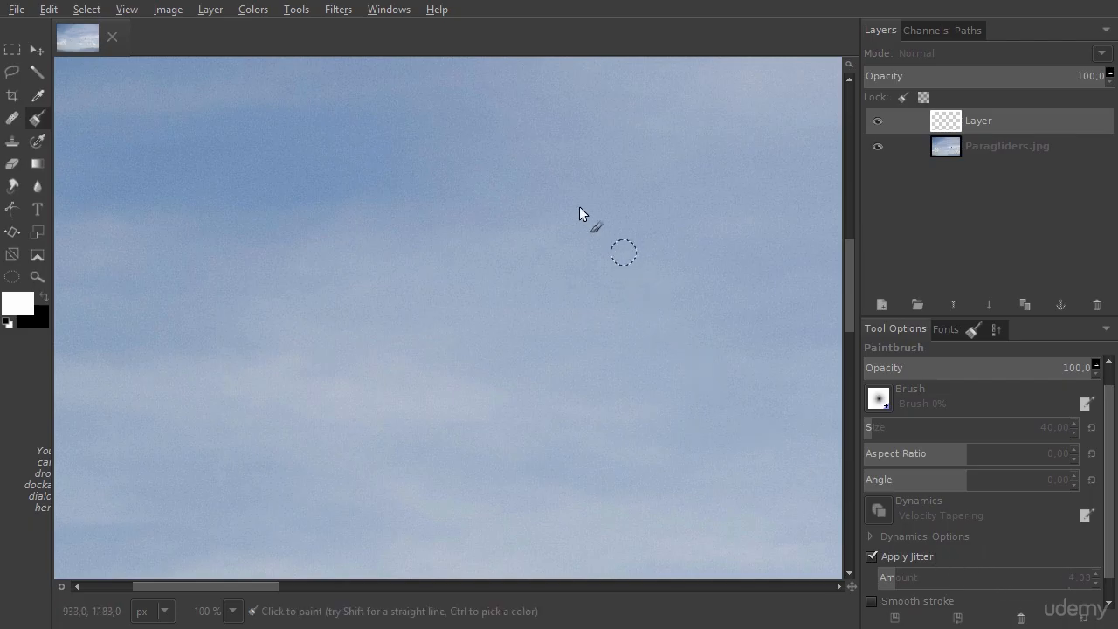
mouse_move(452, 153)
left_mouse_down()
mouse_move(192, 177)
mouse_move(189, 263)
mouse_move(240, 323)
mouse_move(140, 420)
mouse_move(307, 459)
mouse_move(690, 381)
mouse_move(511, 303)
left_mouse_up()
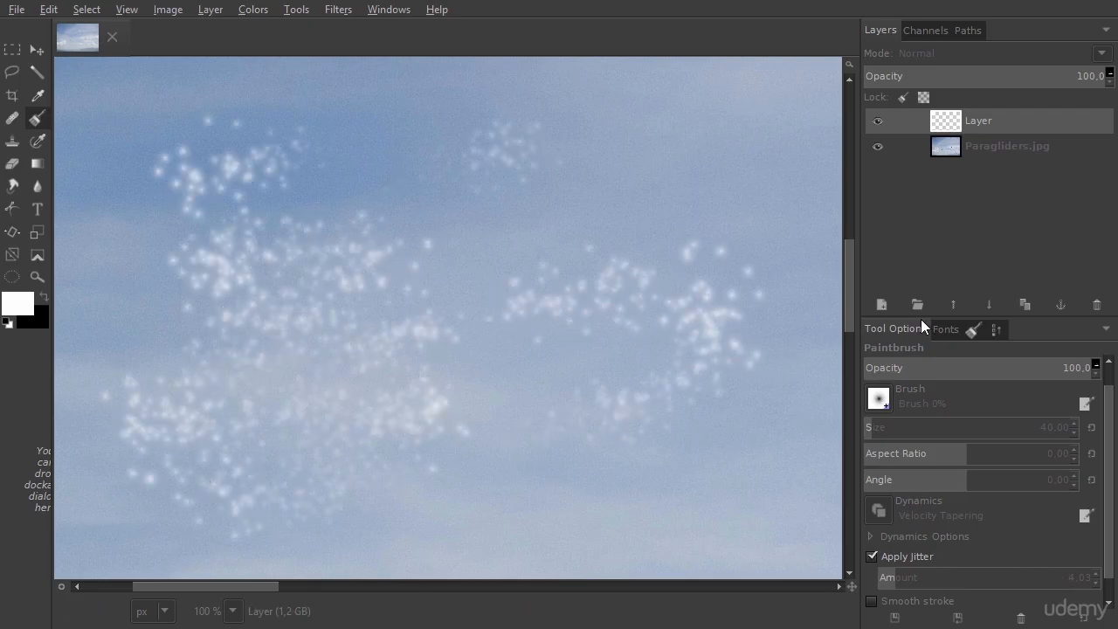
key("ctrl+z")
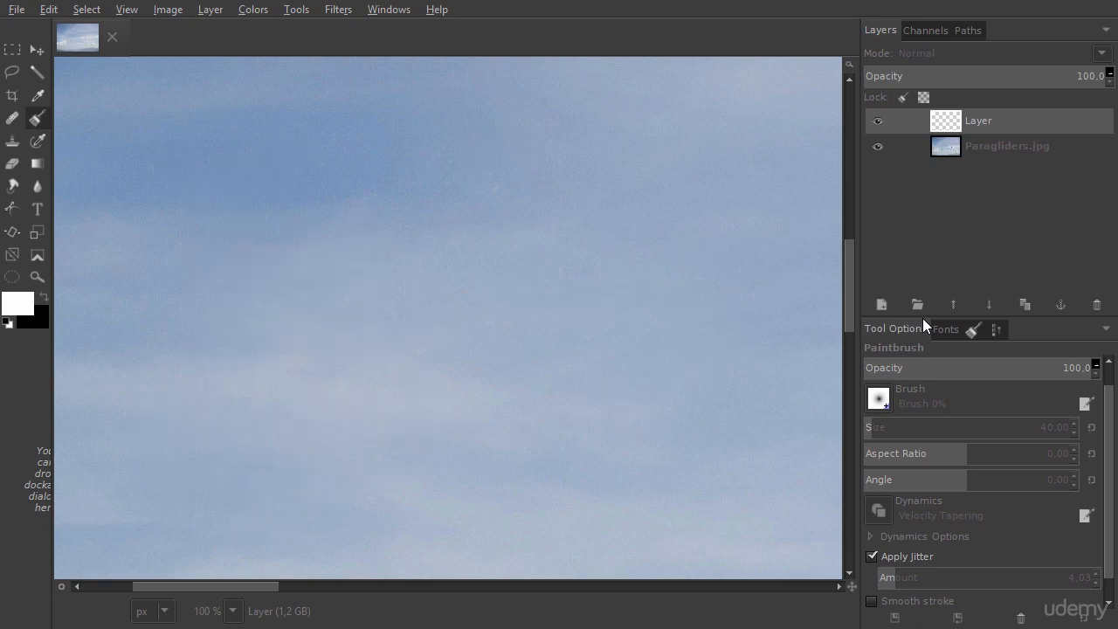
Set the brush dynamics to Speed Size Opacity and choose the BirdsFlying_11 brush.
left_click(879, 511)
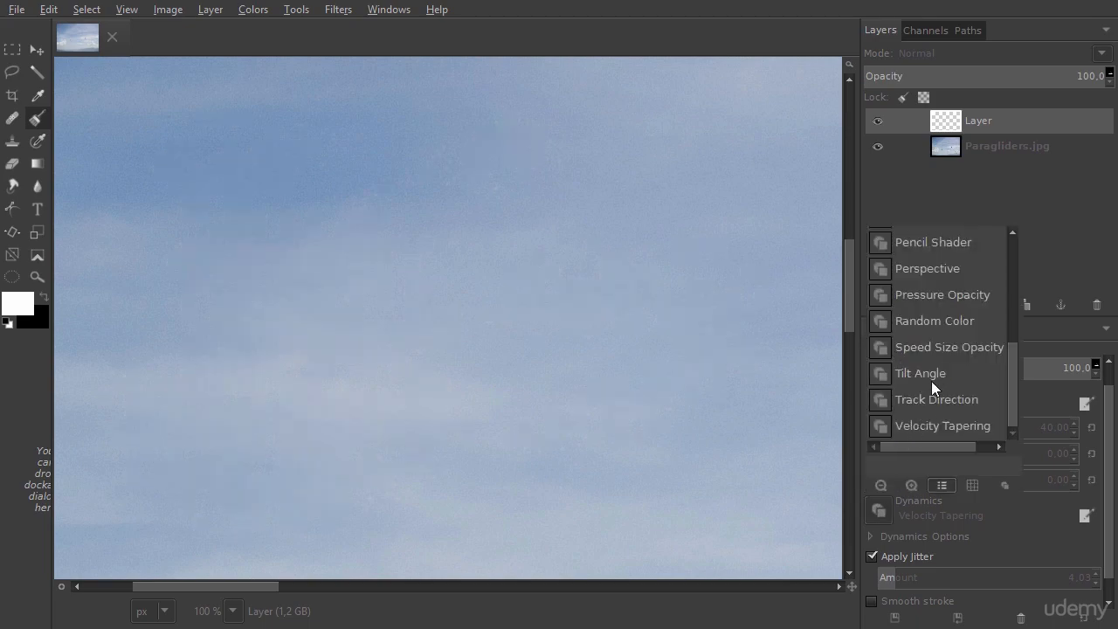
left_click(945, 347)
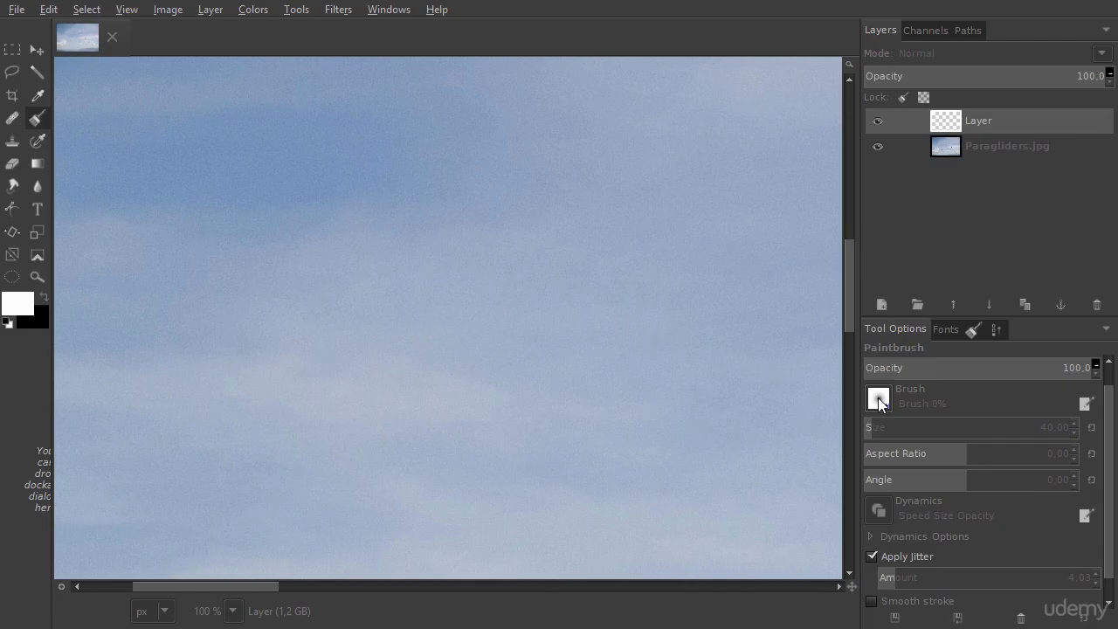
left_click(878, 397)
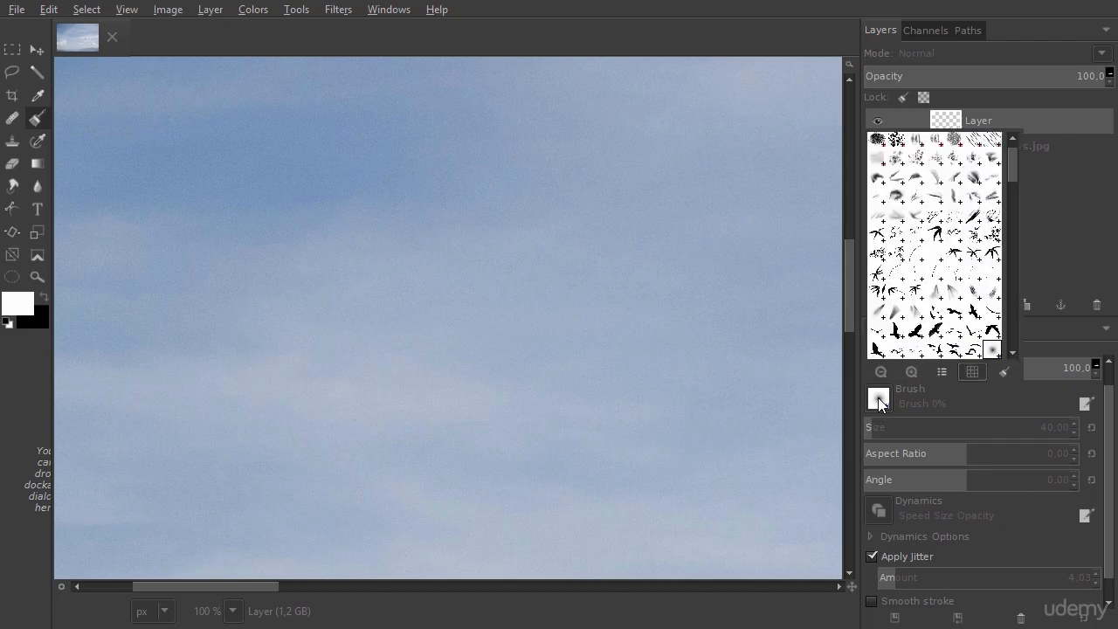
left_click(940, 373)
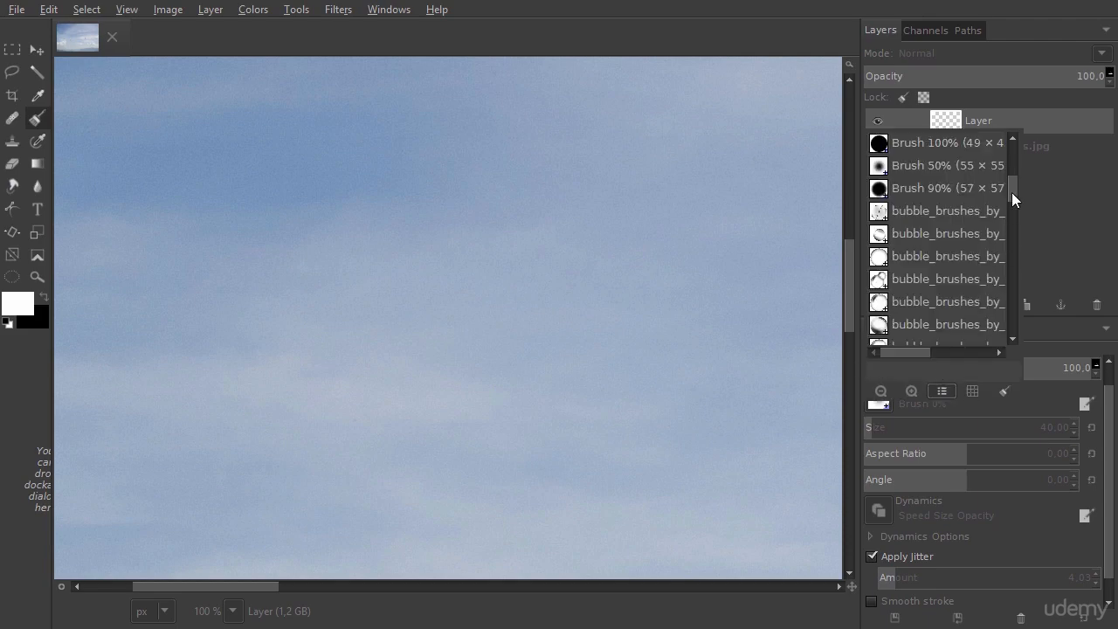
mouse_move(1012, 192)
left_mouse_down()
mouse_move(1014, 319)
mouse_move(1009, 196)
left_mouse_up()
scroll(1009, 196, "up", 2)
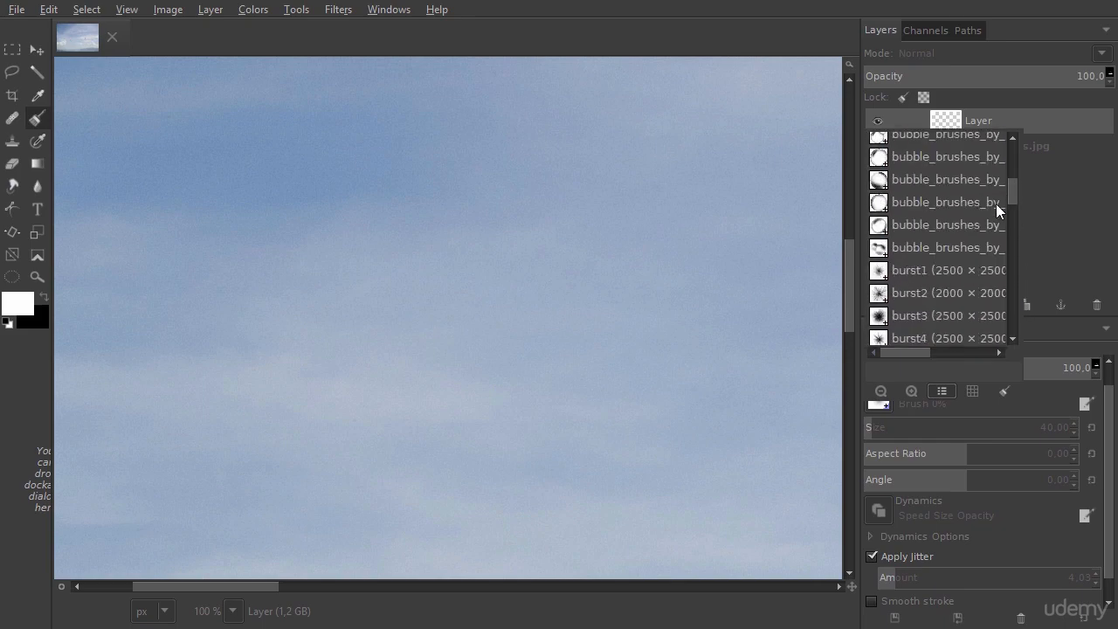
scroll(952, 232, "up", 3)
scroll(951, 232, "up", 6)
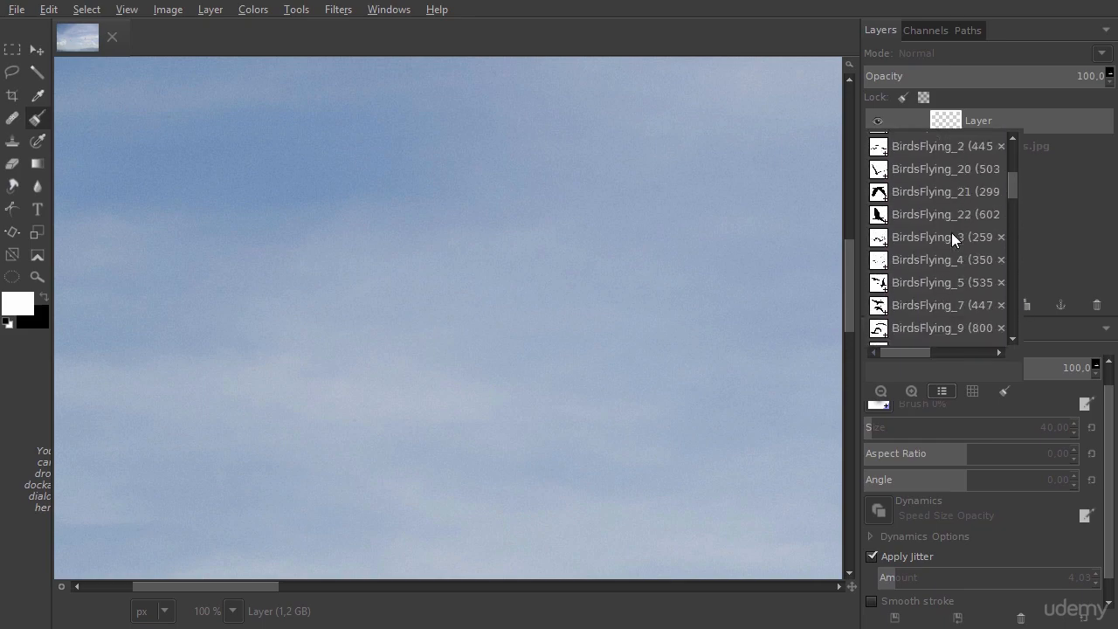
scroll(949, 232, "up", 3)
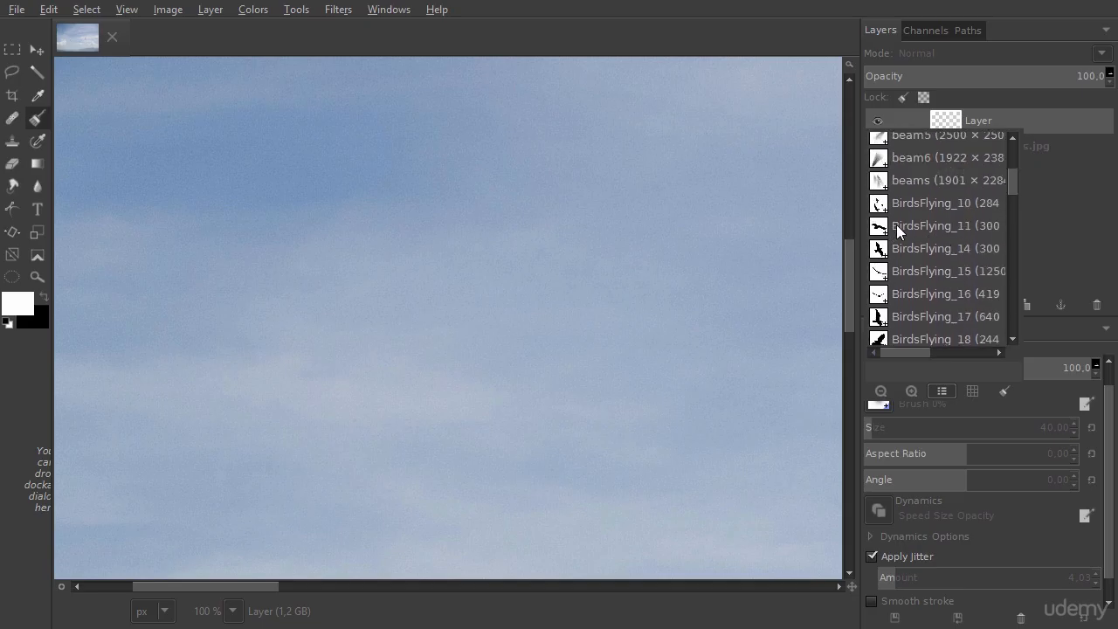
left_click(952, 224)
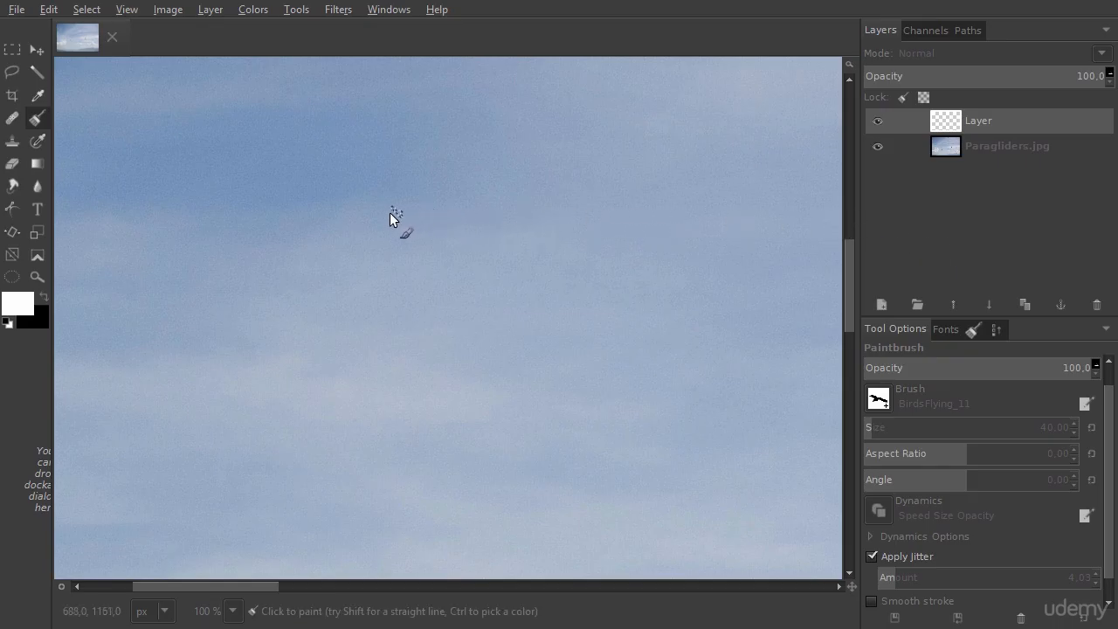
Make black the foreground colour, and set the brush size to 150 and the jitter amount to 15.78.
key("x")
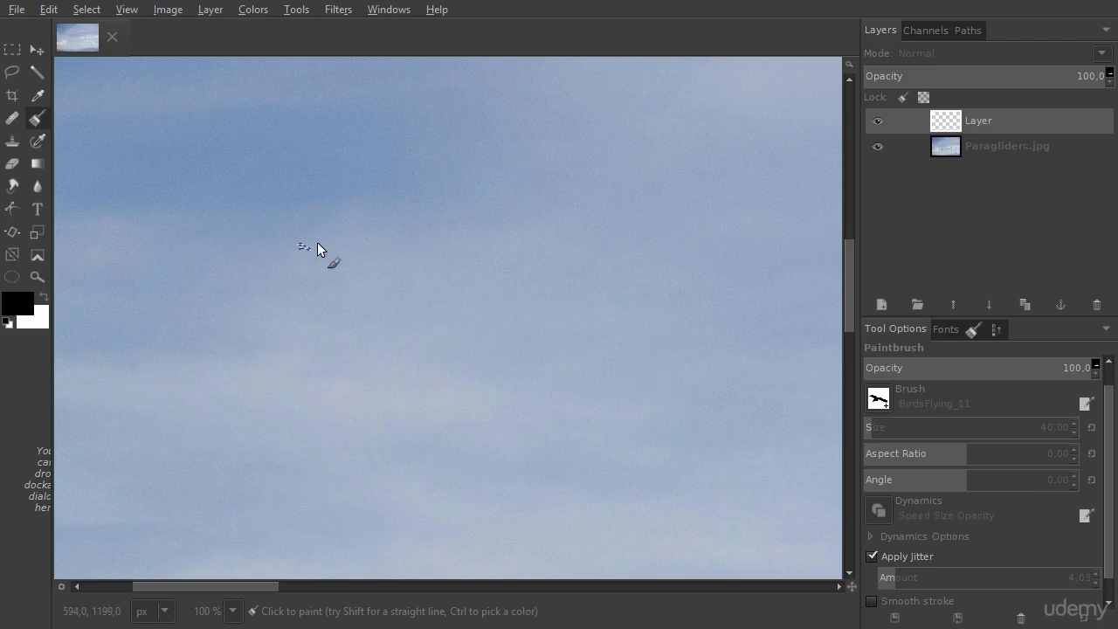
key("bracketright")
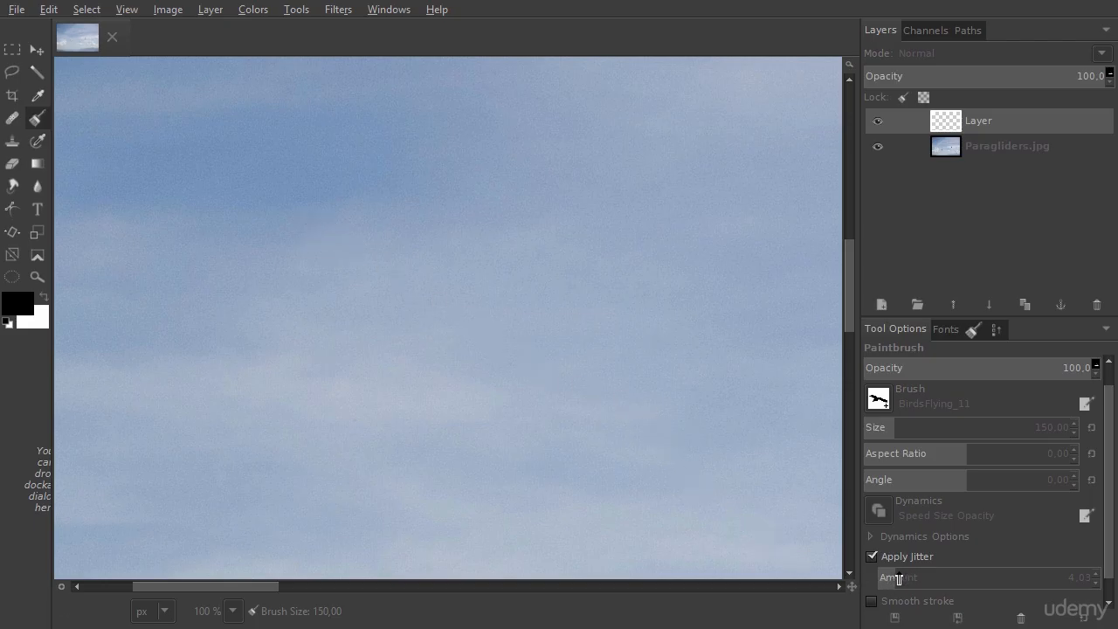
left_click_drag(898, 577, 946, 578)
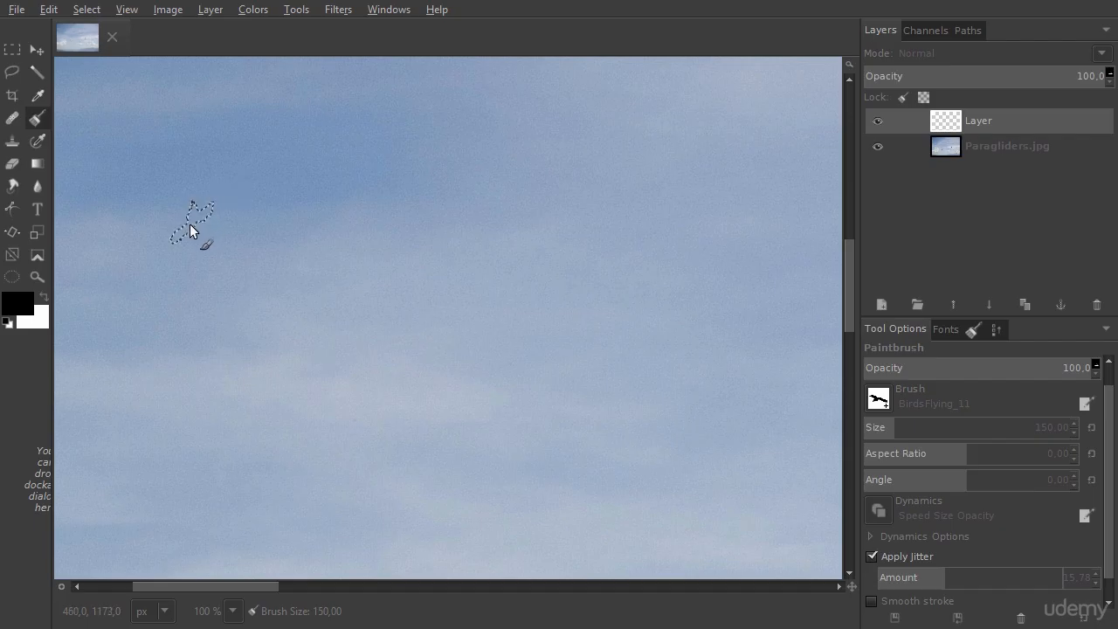
Test-paint two scattered flocks of black birds across the sky, undoing each one.
mouse_move(190, 224)
left_mouse_down()
mouse_move(560, 181)
mouse_move(462, 312)
mouse_move(259, 387)
left_mouse_up()
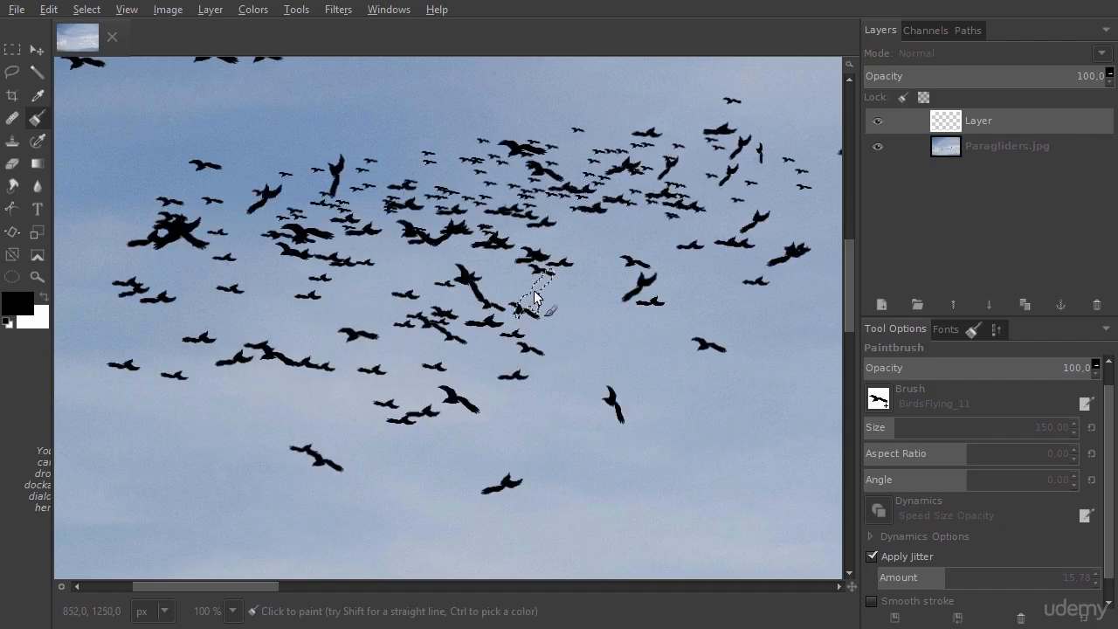
key("ctrl+z")
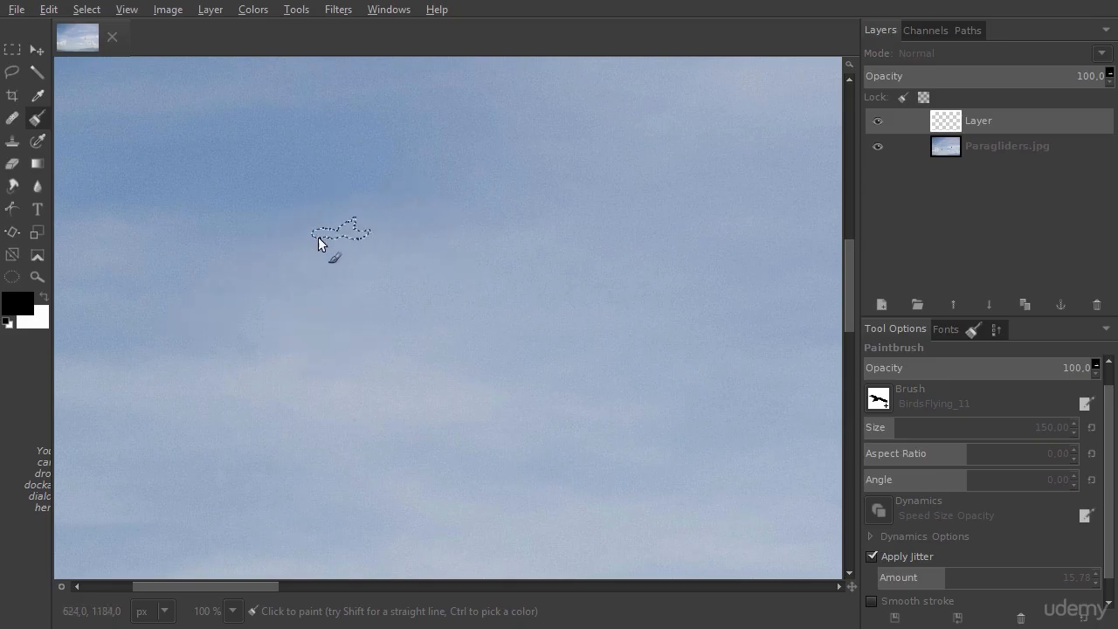
mouse_move(225, 267)
left_mouse_down()
mouse_move(617, 243)
mouse_move(370, 333)
mouse_move(364, 362)
left_mouse_up()
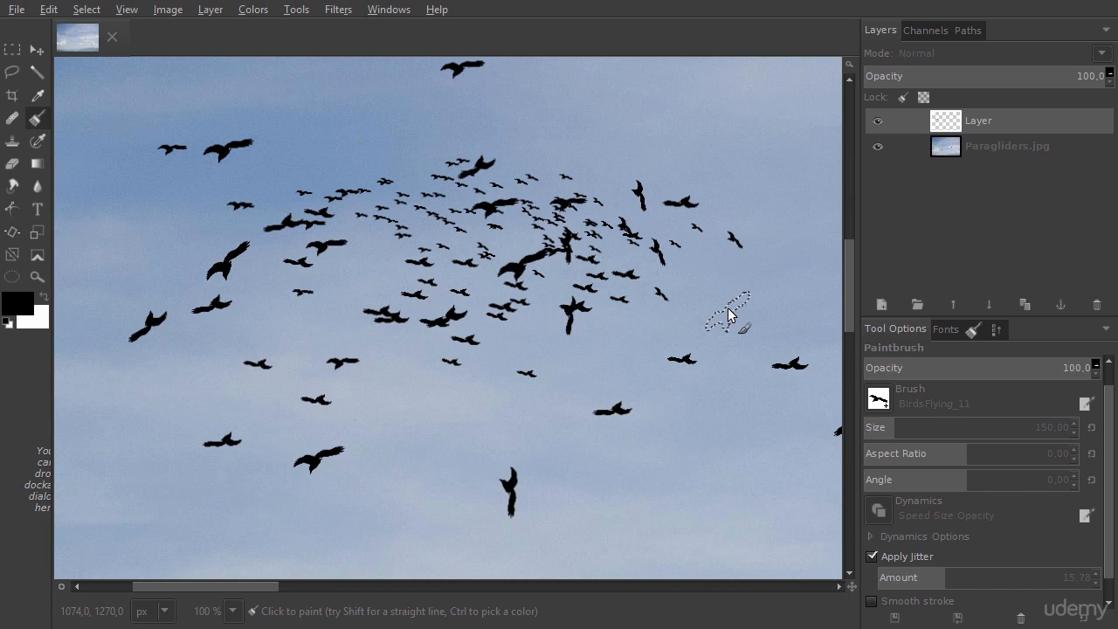
key("ctrl+z")
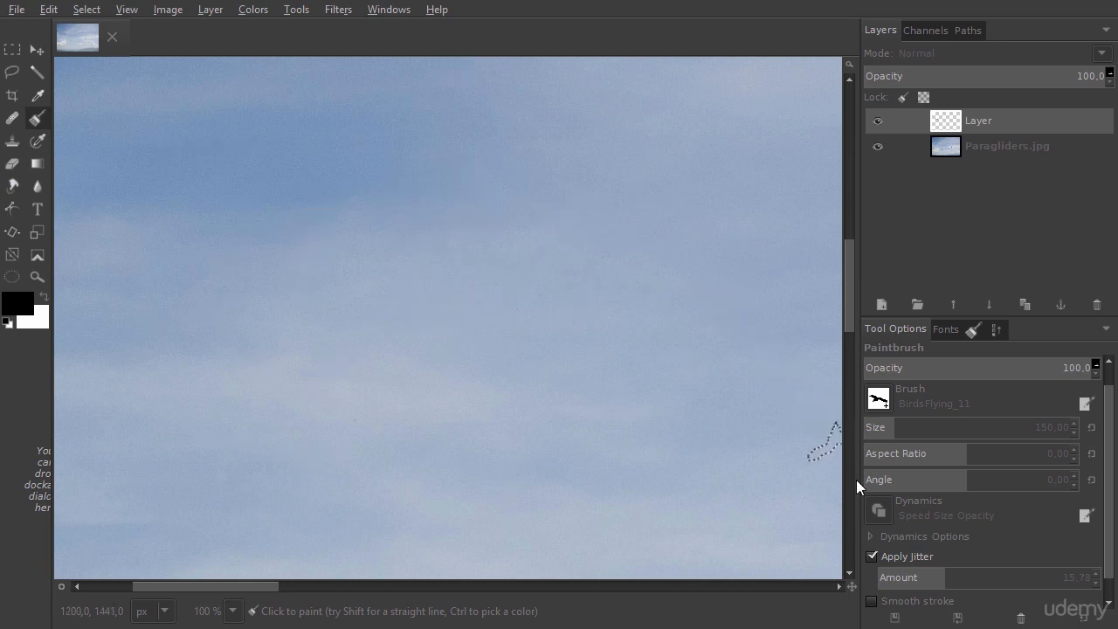
Set the brush dynamics to Dynamics Random.
left_click(877, 511)
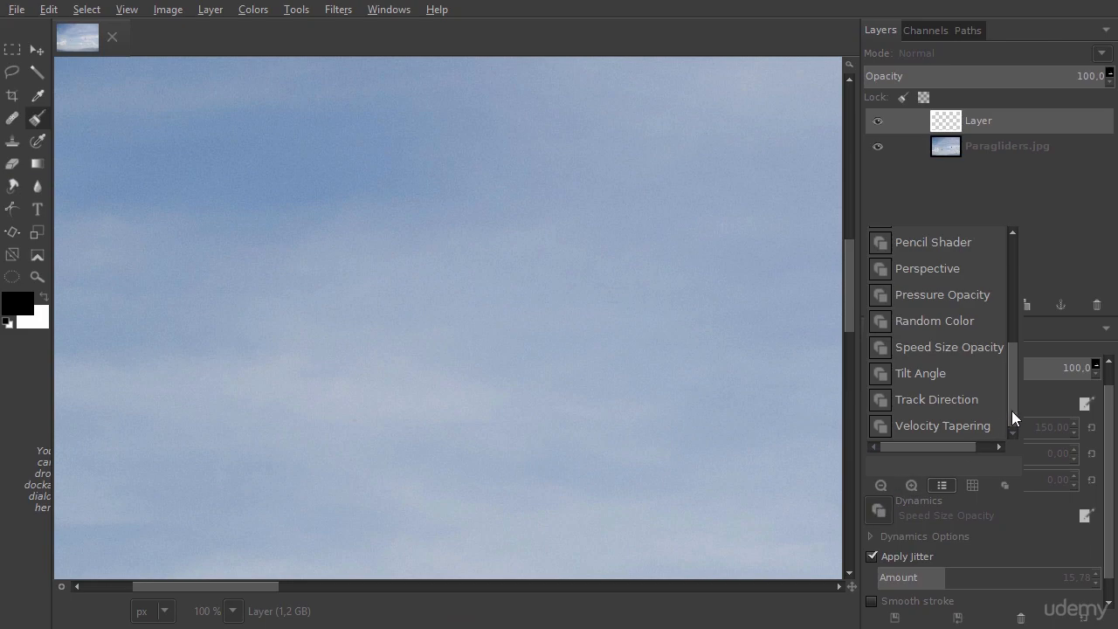
left_click_drag(1012, 410, 1012, 291)
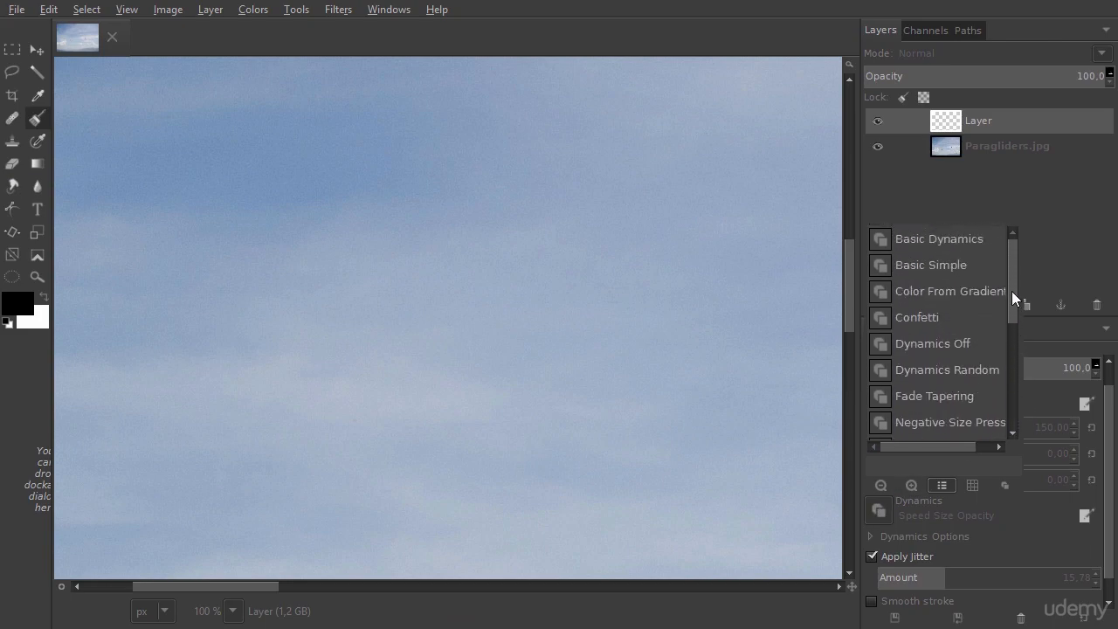
left_click(945, 369)
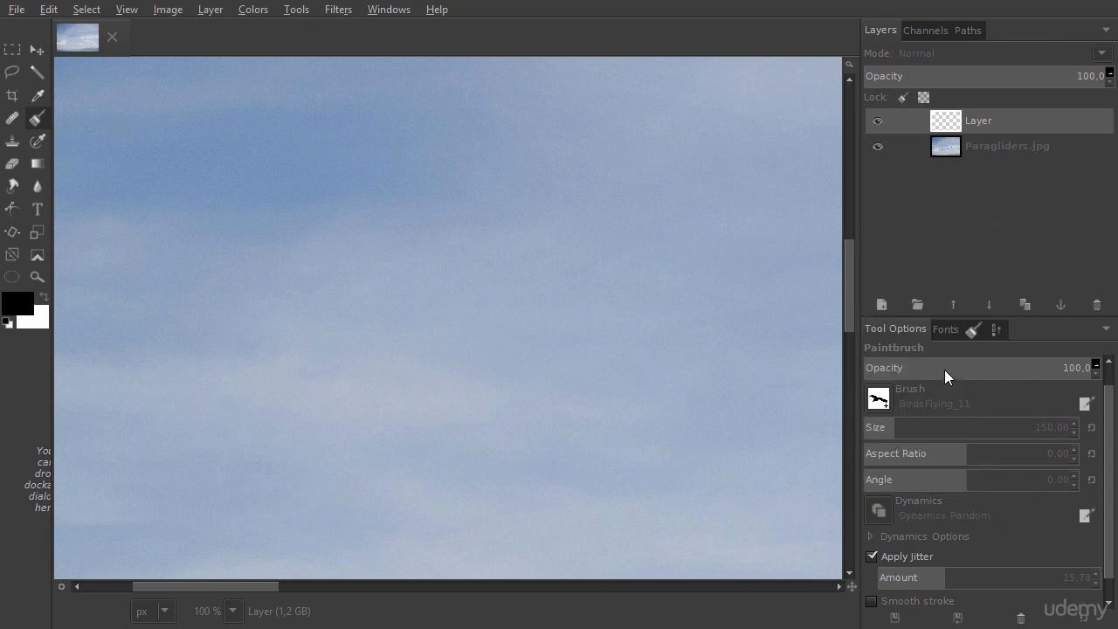
Paint scattered white bubbles across the sky with the bubble_brushes_by_hawksmont3 brush, using white as the foreground colour.
left_click(879, 399)
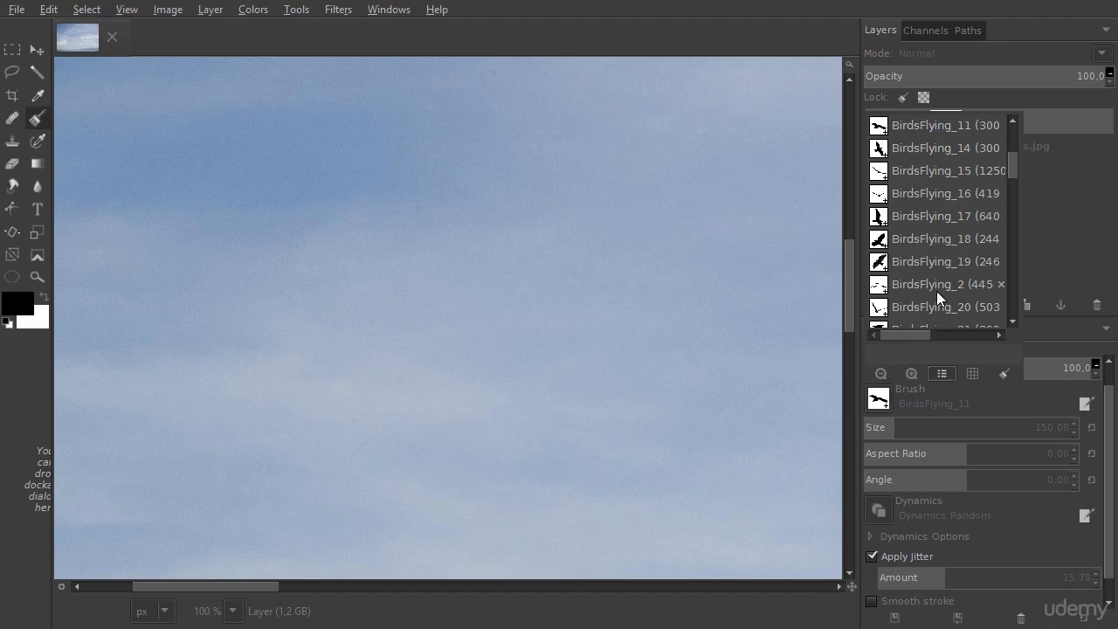
scroll(936, 248, "down", 2)
scroll(936, 250, "down", 5)
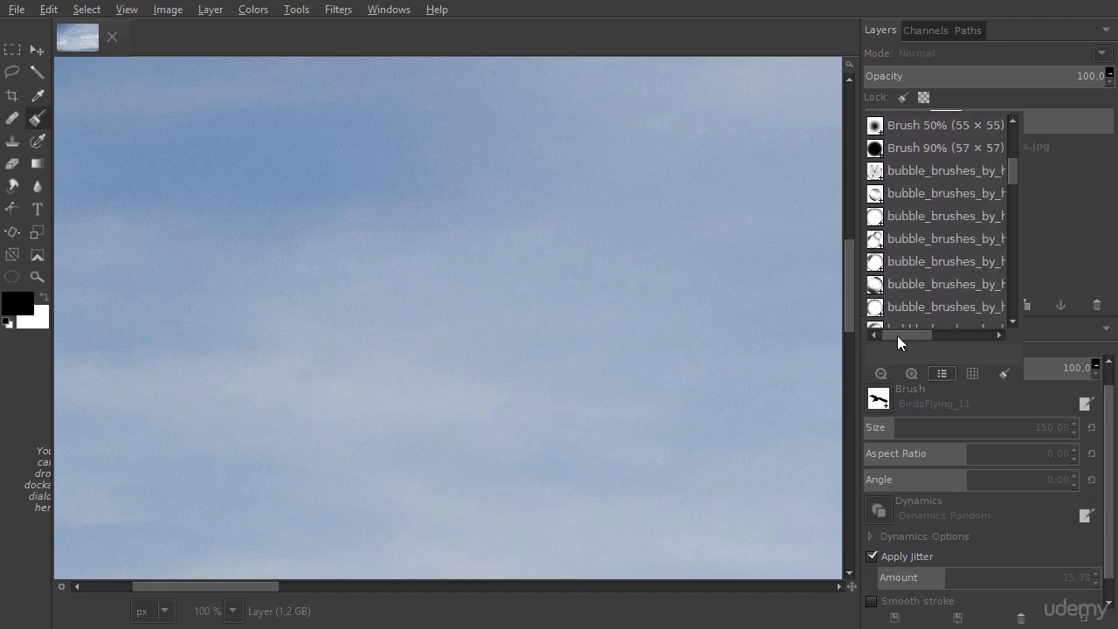
left_click_drag(897, 335, 931, 330)
left_click(951, 219)
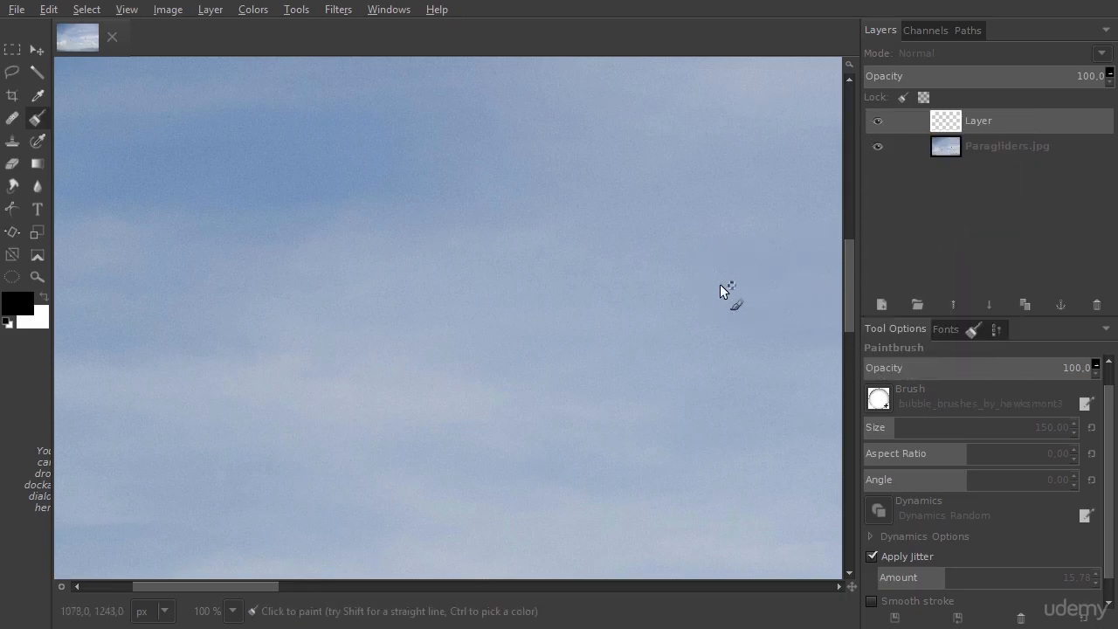
key("x")
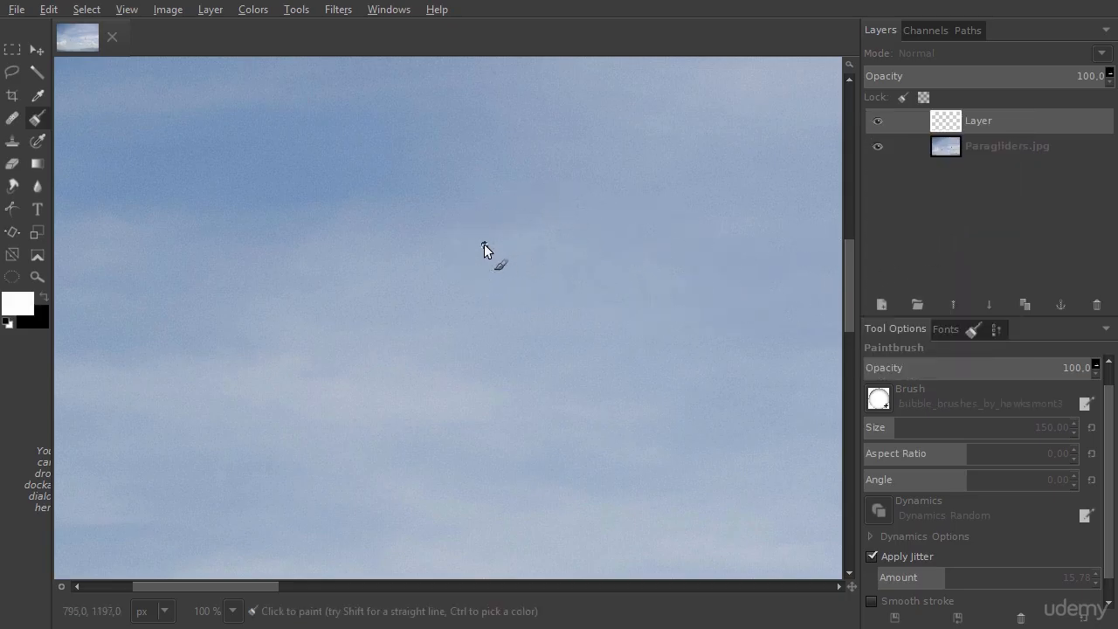
mouse_move(493, 183)
left_mouse_down()
mouse_move(558, 162)
mouse_move(263, 252)
mouse_move(526, 274)
mouse_move(346, 385)
mouse_move(434, 470)
mouse_move(463, 476)
left_mouse_up()
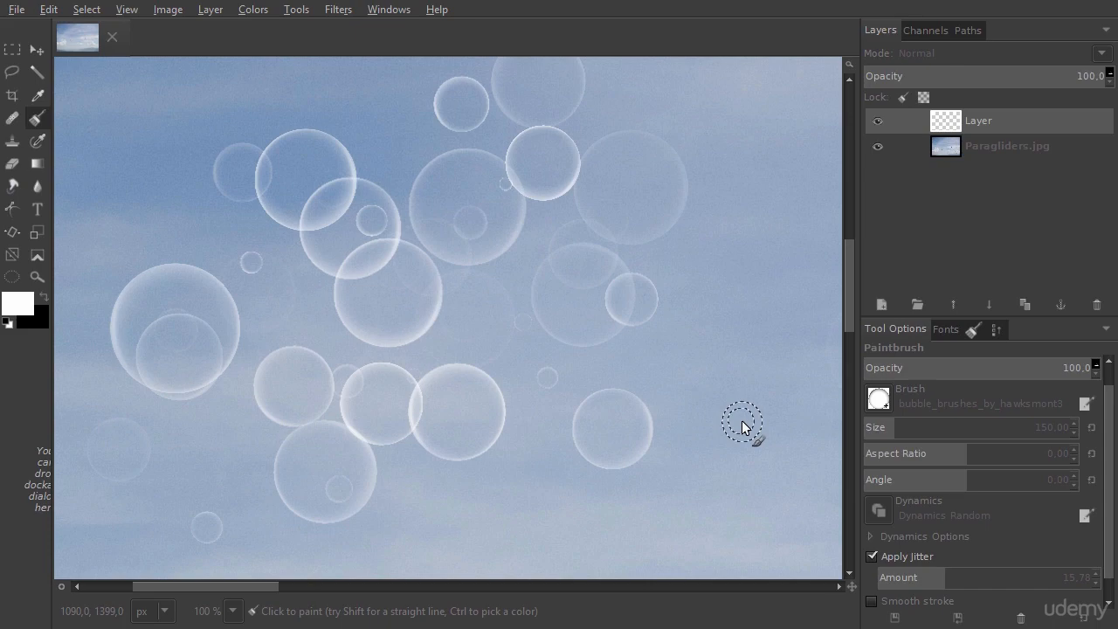
Add a new layer above the bubble layer and fill it with the white foreground colour.
left_click(879, 303, "shift")
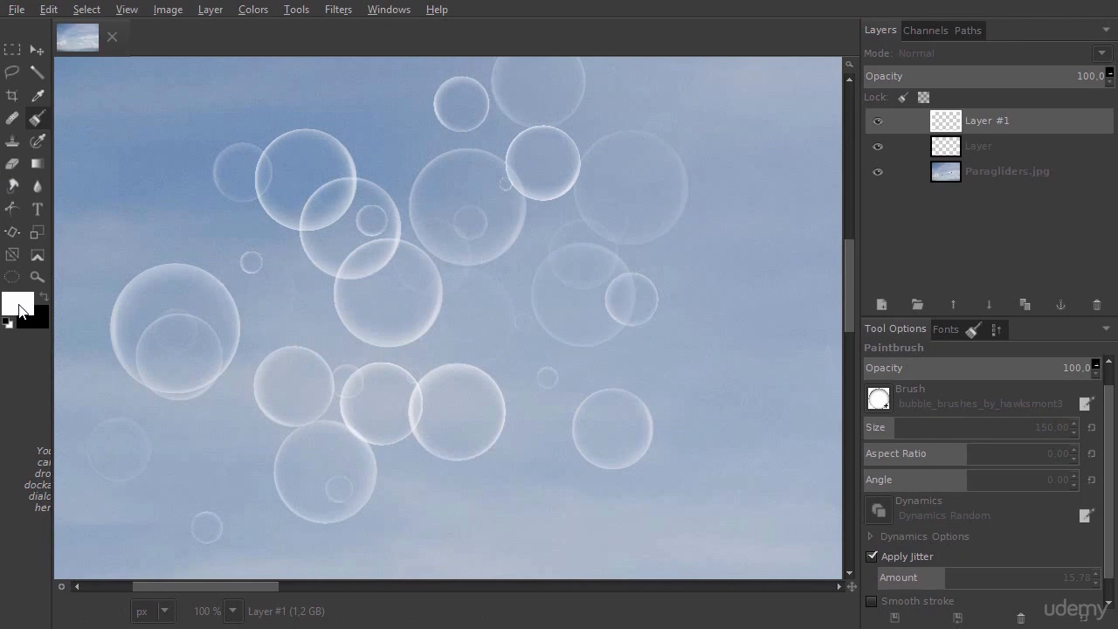
left_click_drag(21, 310, 77, 305)
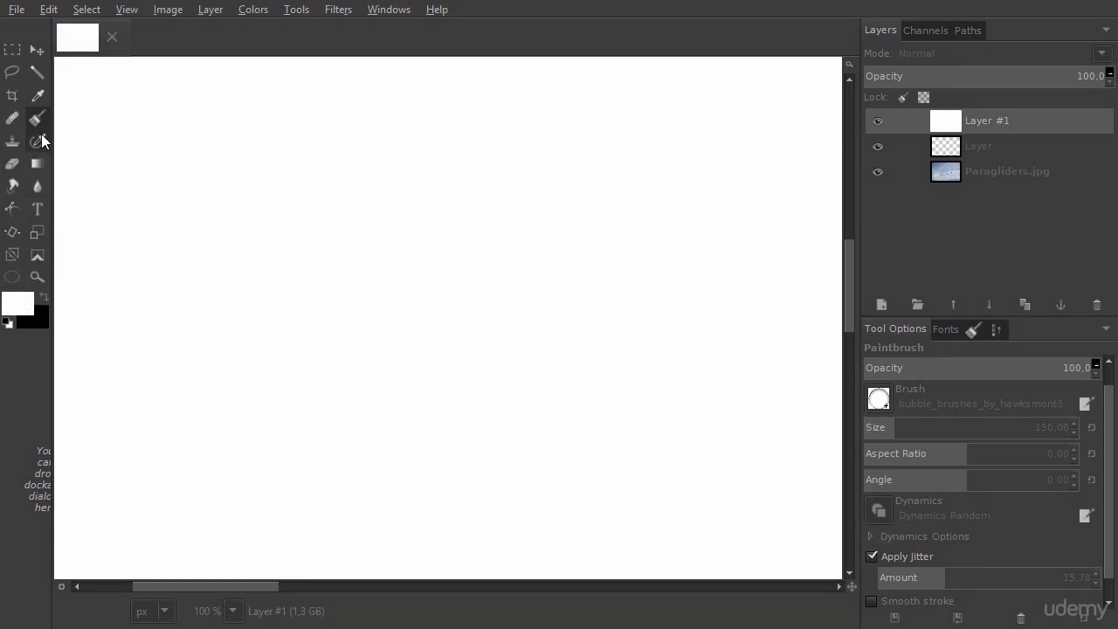
left_click(49, 11)
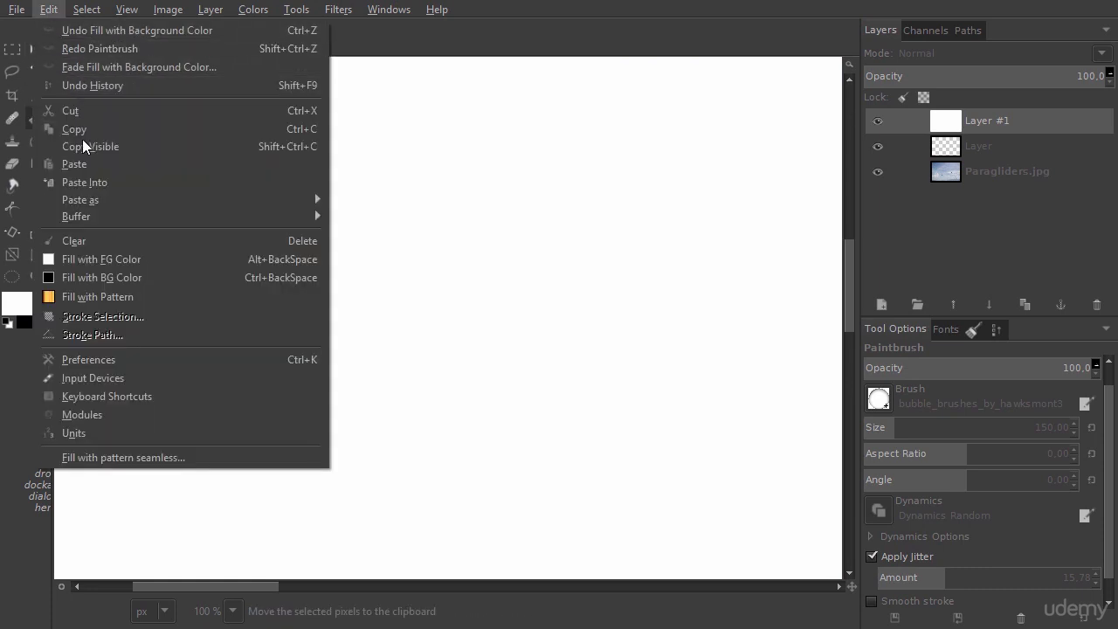
left_click(266, 262)
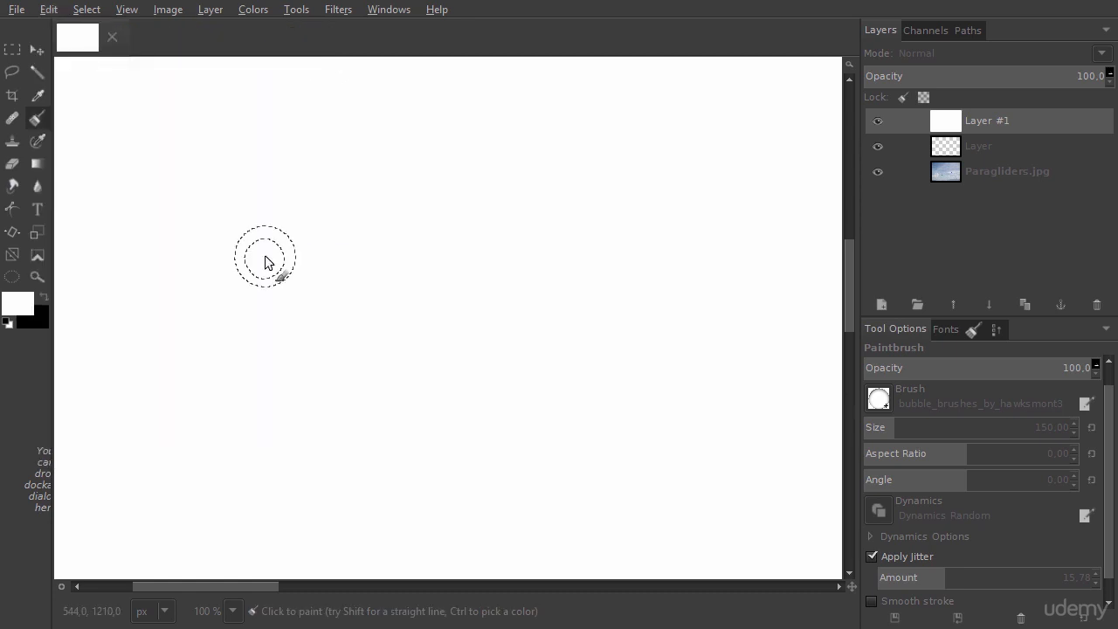
Make white the background colour and set the foreground colour to red c90000.
key("x")
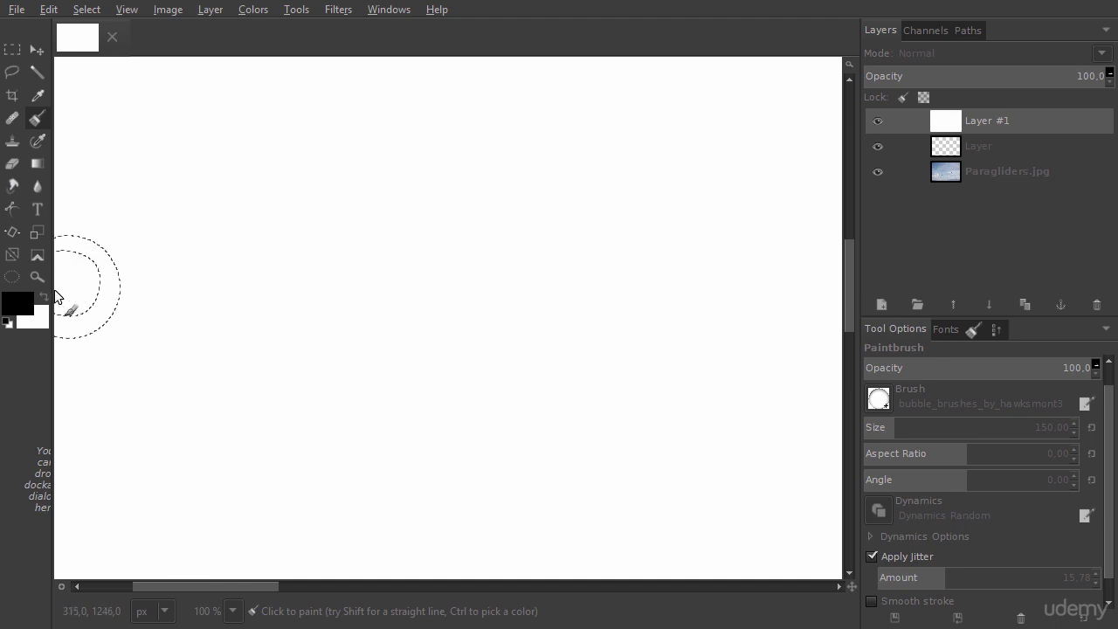
left_click(22, 310)
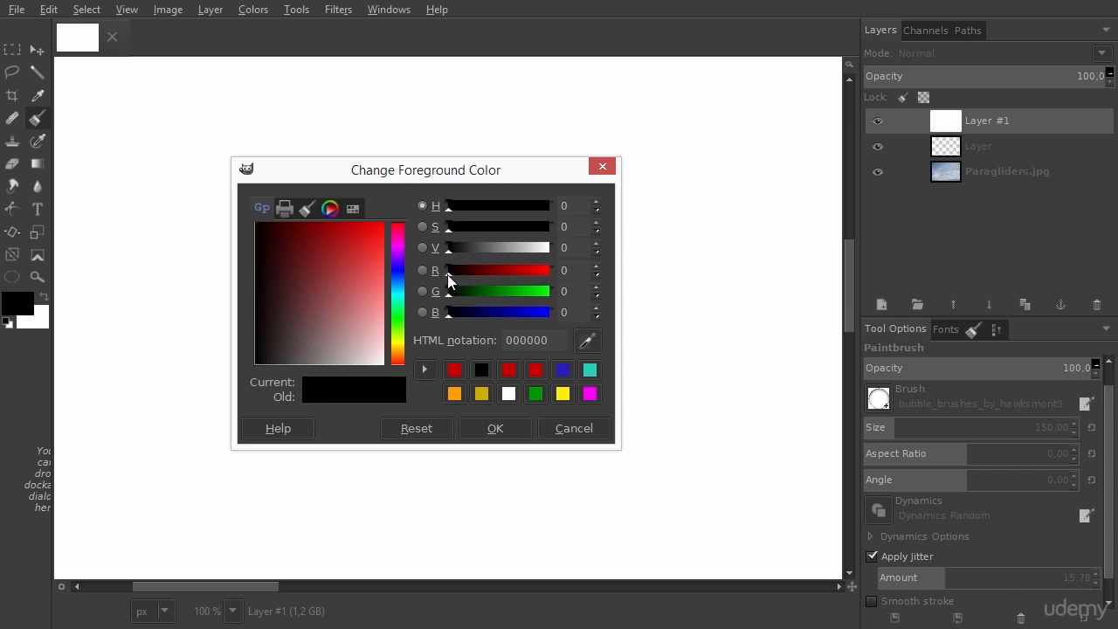
left_click_drag(452, 273, 523, 276)
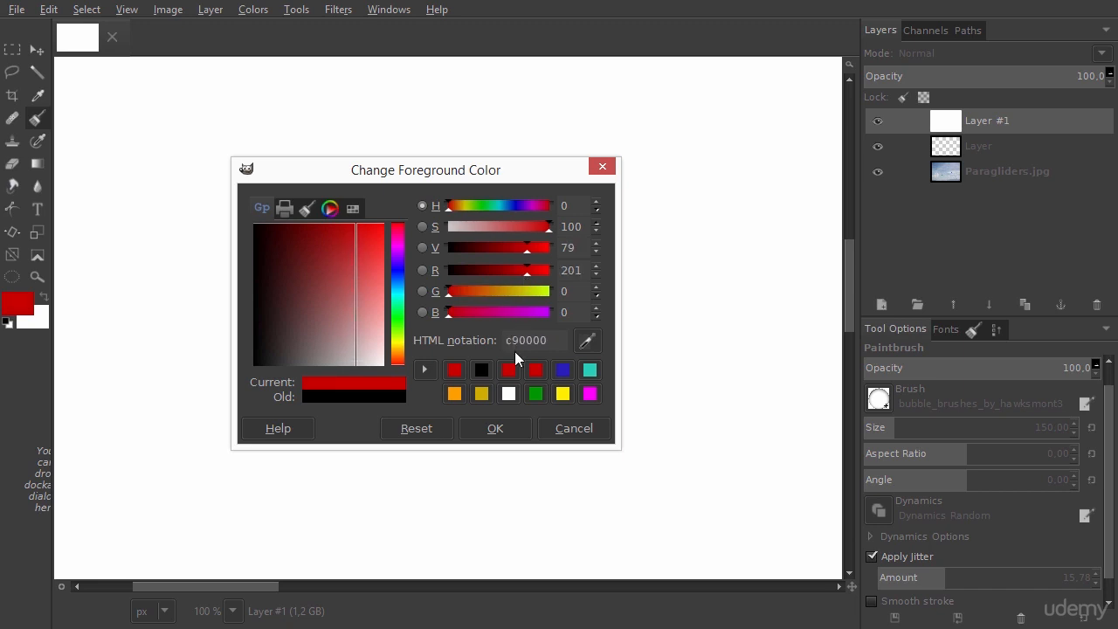
left_click(494, 429)
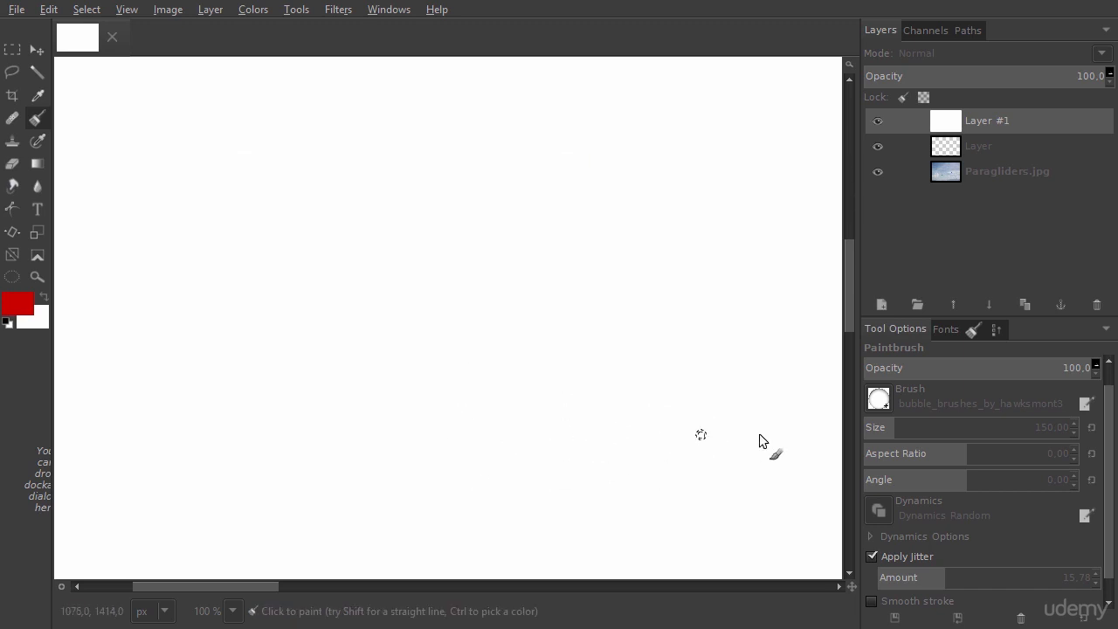
Choose the Acrylic 05 brush, set its size to about 387.85 and turn off jitter.
left_click(880, 398)
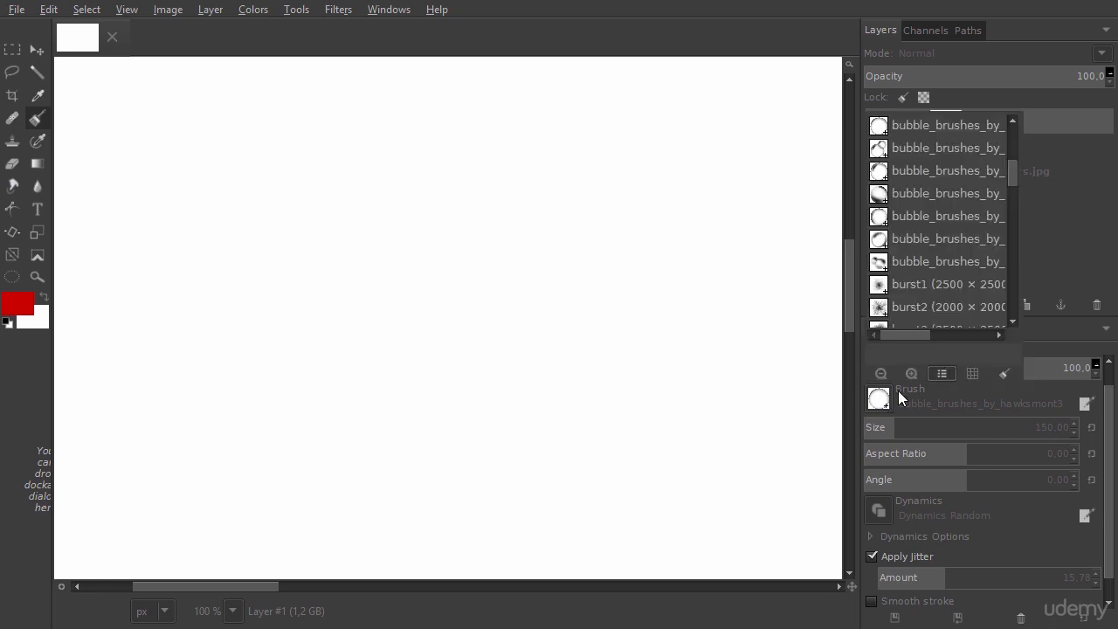
left_click_drag(1012, 171, 1012, 301)
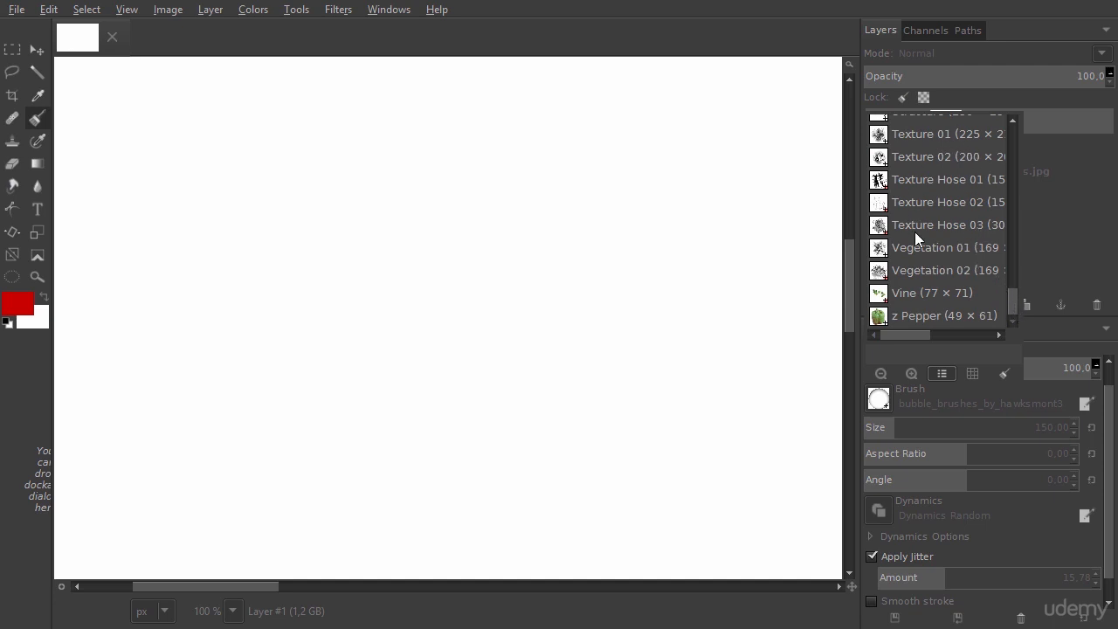
scroll(927, 196, "up", 15)
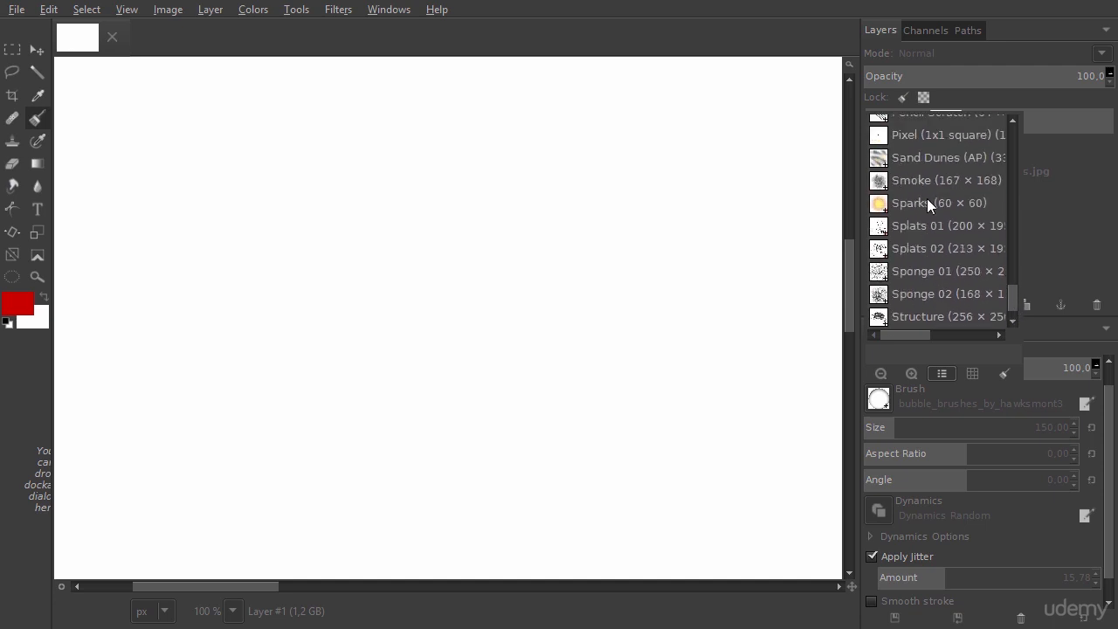
scroll(931, 220, "up", 1)
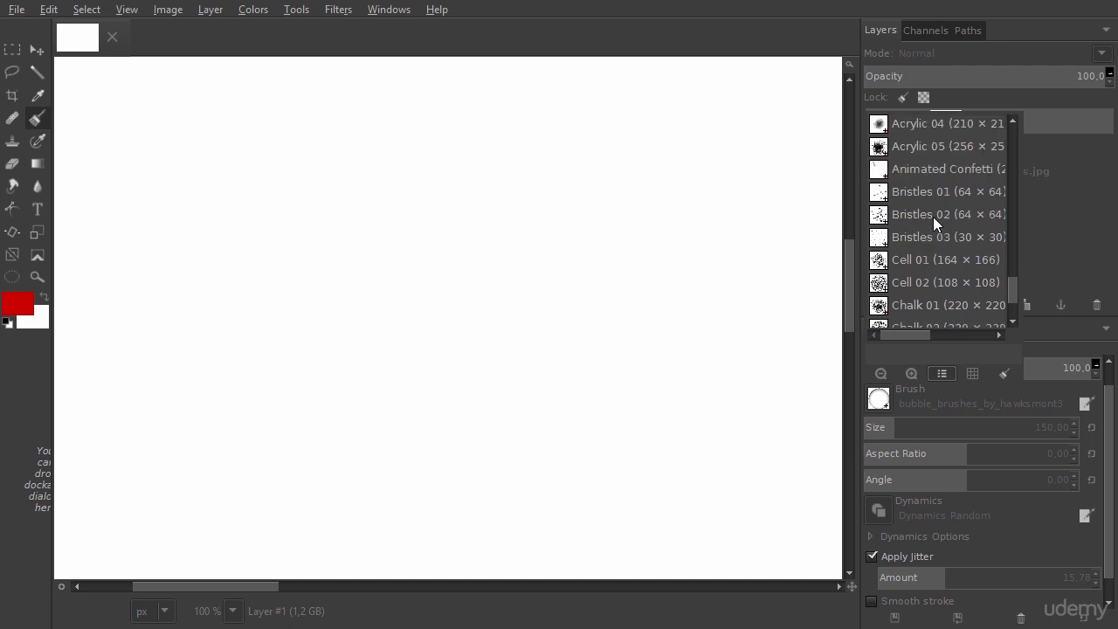
left_click(936, 147)
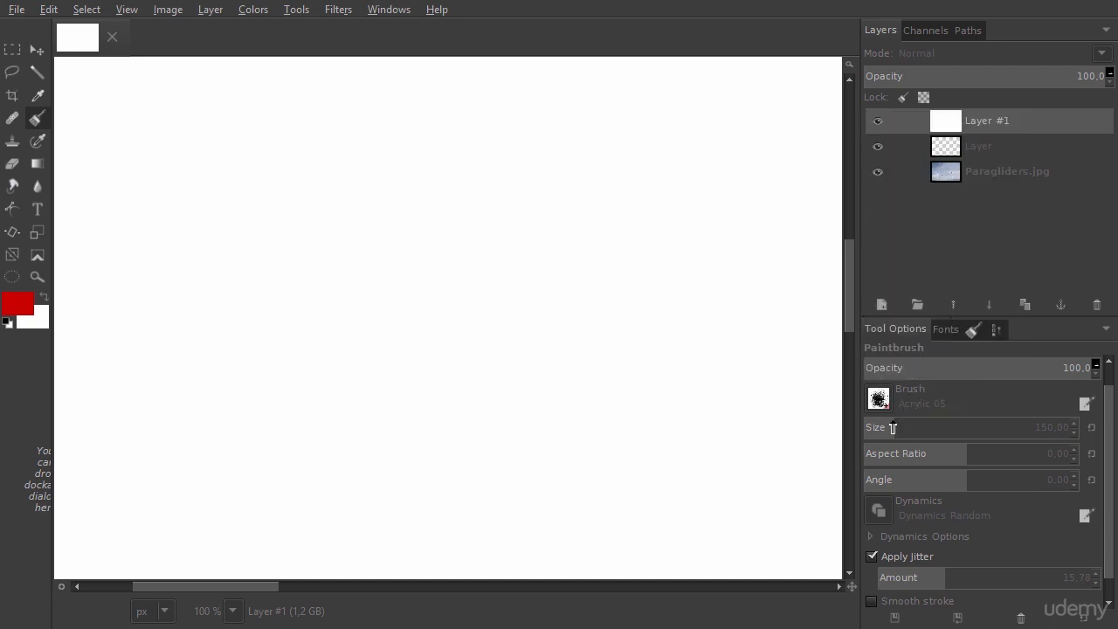
left_click_drag(893, 427, 946, 426)
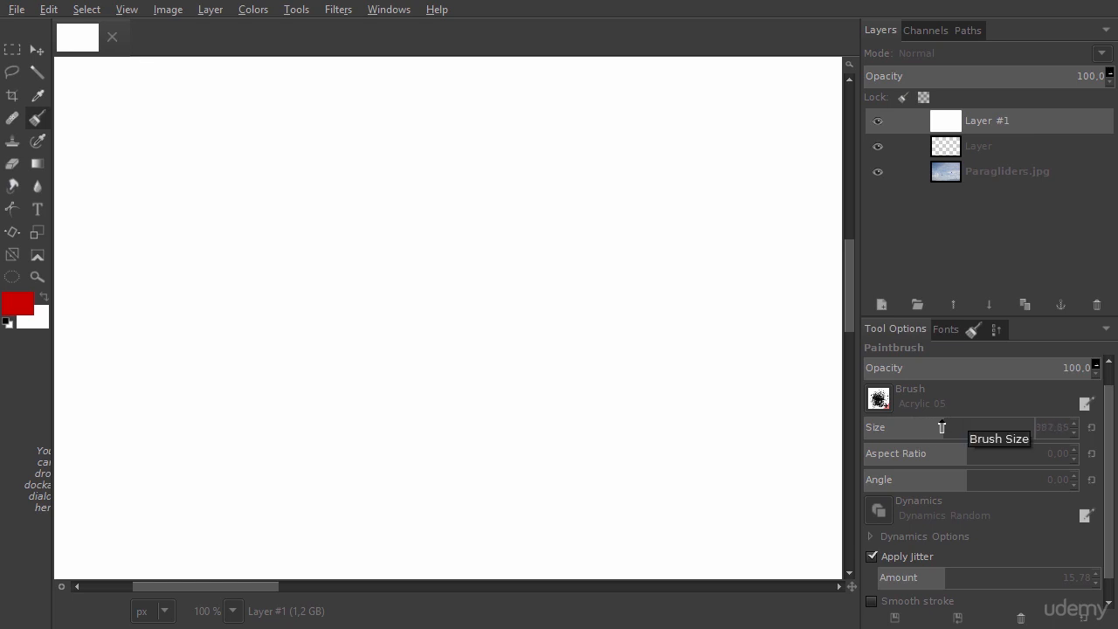
left_click(943, 426)
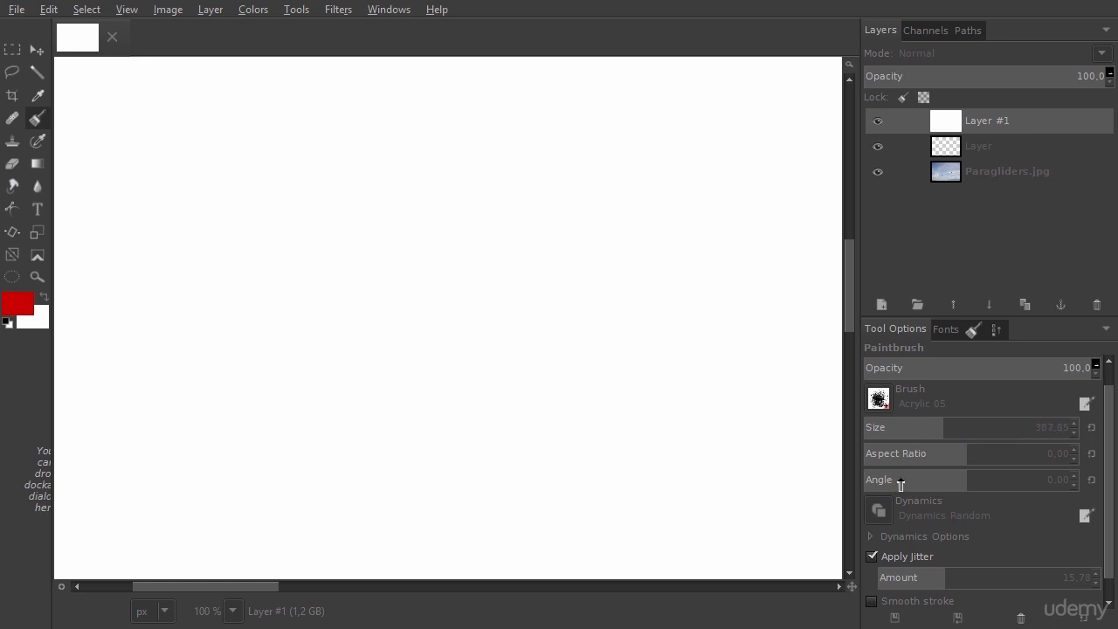
left_click(871, 553)
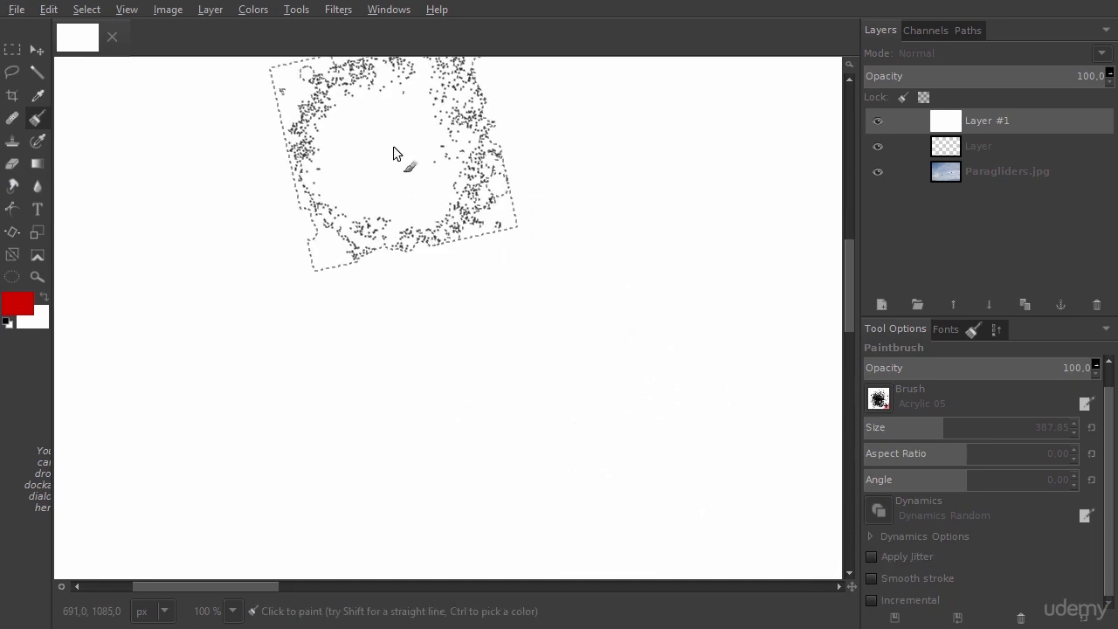
Test-paint red splatters over the white layer, and clear them by filling with the background colour.
mouse_move(394, 149)
left_mouse_down()
mouse_move(318, 239)
mouse_move(281, 369)
mouse_move(456, 272)
mouse_move(578, 168)
mouse_move(558, 358)
mouse_move(471, 426)
mouse_move(368, 200)
mouse_move(285, 140)
mouse_move(232, 289)
mouse_move(247, 435)
mouse_move(440, 395)
mouse_move(654, 265)
mouse_move(727, 177)
mouse_move(698, 162)
mouse_move(672, 322)
mouse_move(620, 407)
left_mouse_up()
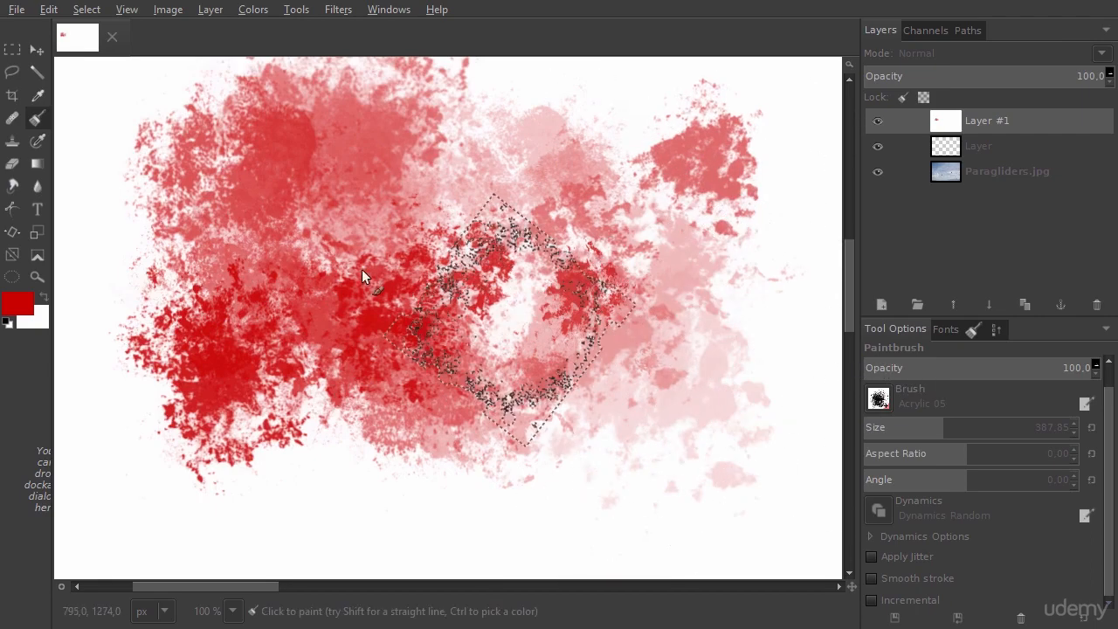
left_click(47, 10)
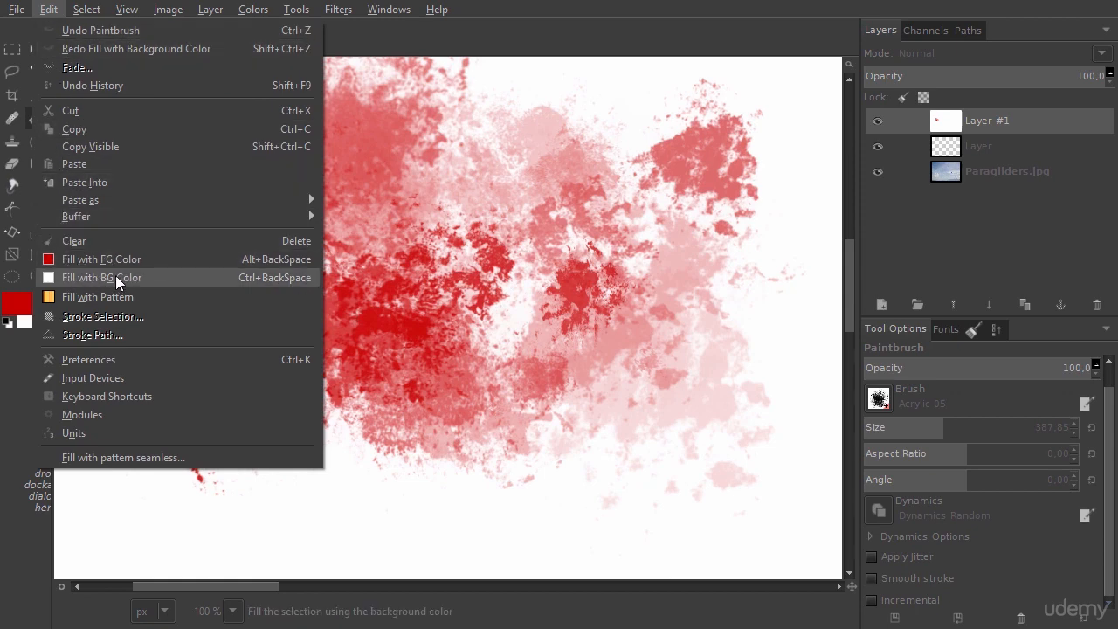
left_click(280, 276)
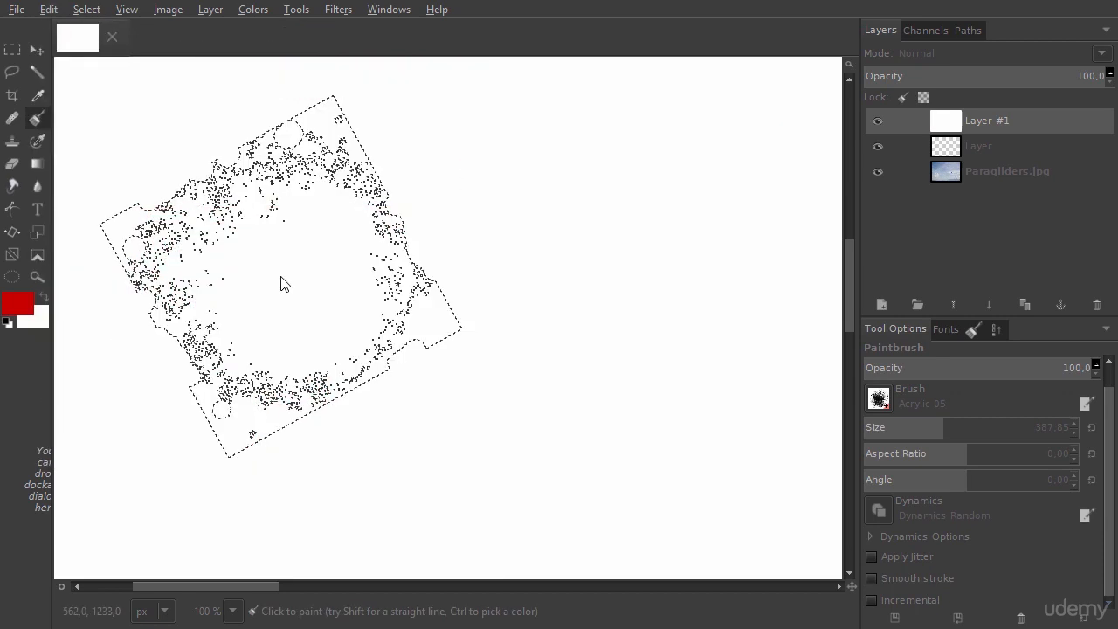
Set the brush dynamics to Perspective and reduce the brush size to about 234.81.
left_click(879, 510)
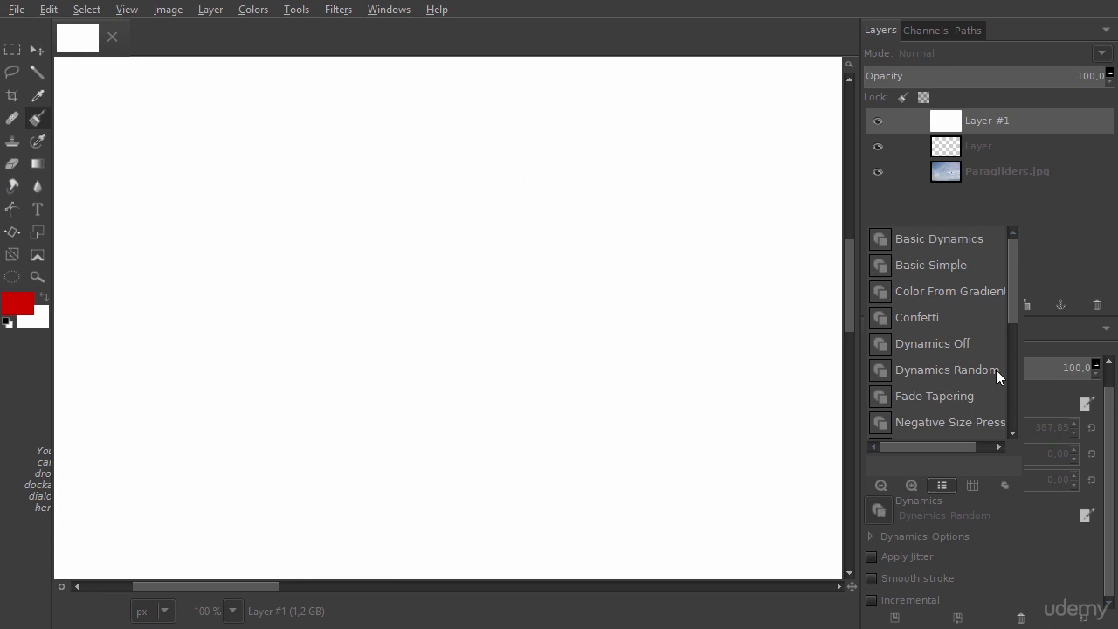
left_click_drag(1013, 313, 1015, 425)
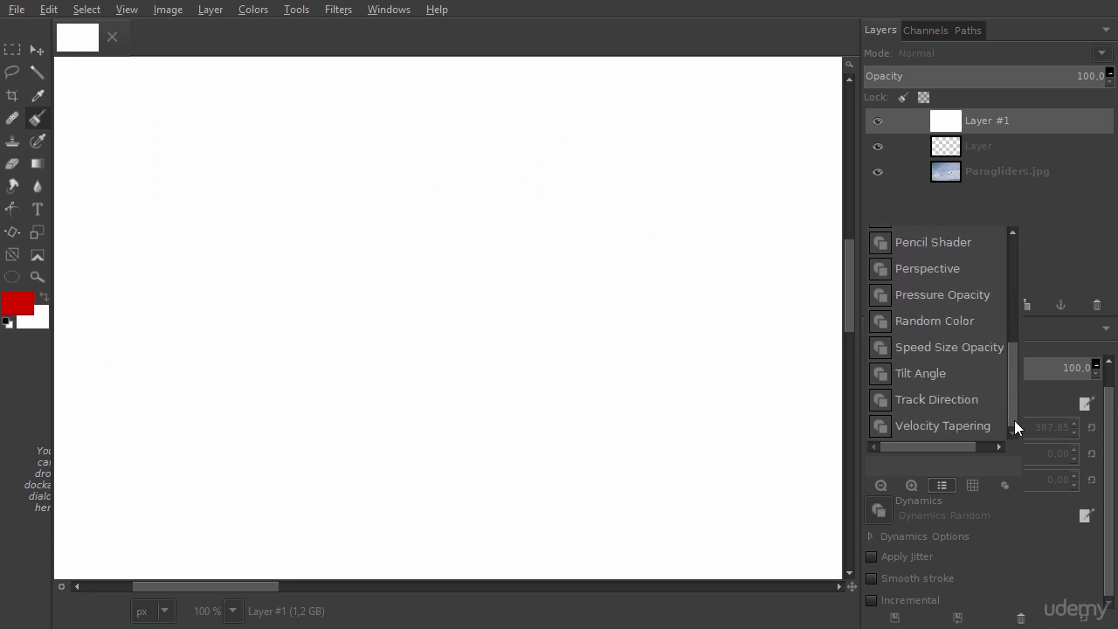
left_click(934, 268)
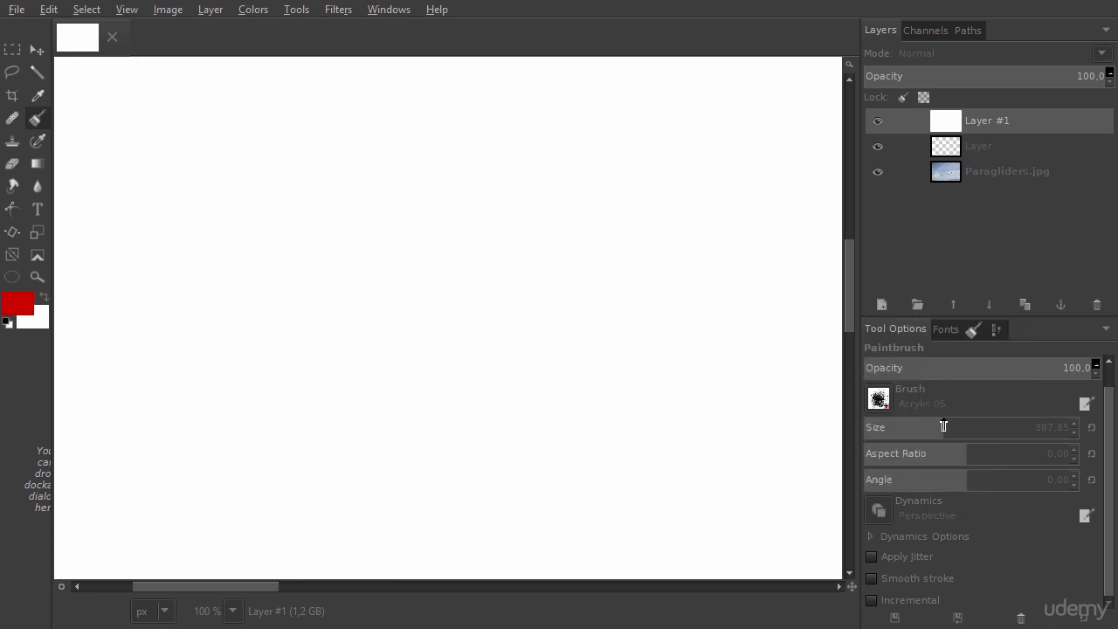
left_click_drag(943, 427, 912, 429)
Test-paint a winding S-shaped red stroke, and refill the layer with the white background colour.
mouse_move(551, 137)
left_mouse_down()
mouse_move(226, 295)
mouse_move(475, 303)
mouse_move(663, 347)
mouse_move(370, 486)
mouse_move(493, 496)
left_mouse_up()
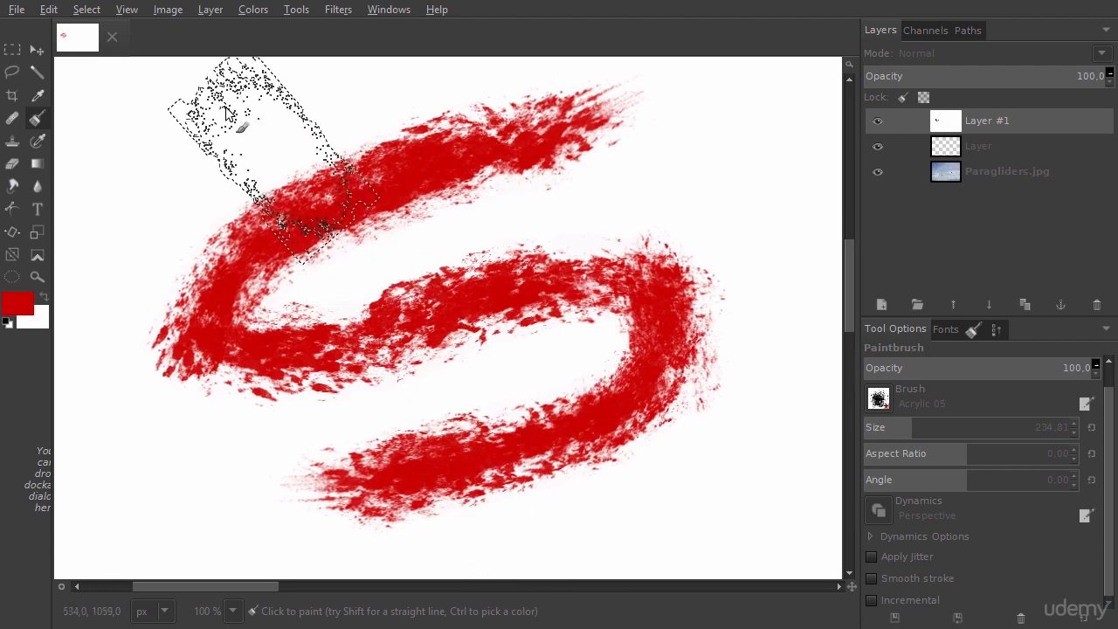
left_click(48, 8)
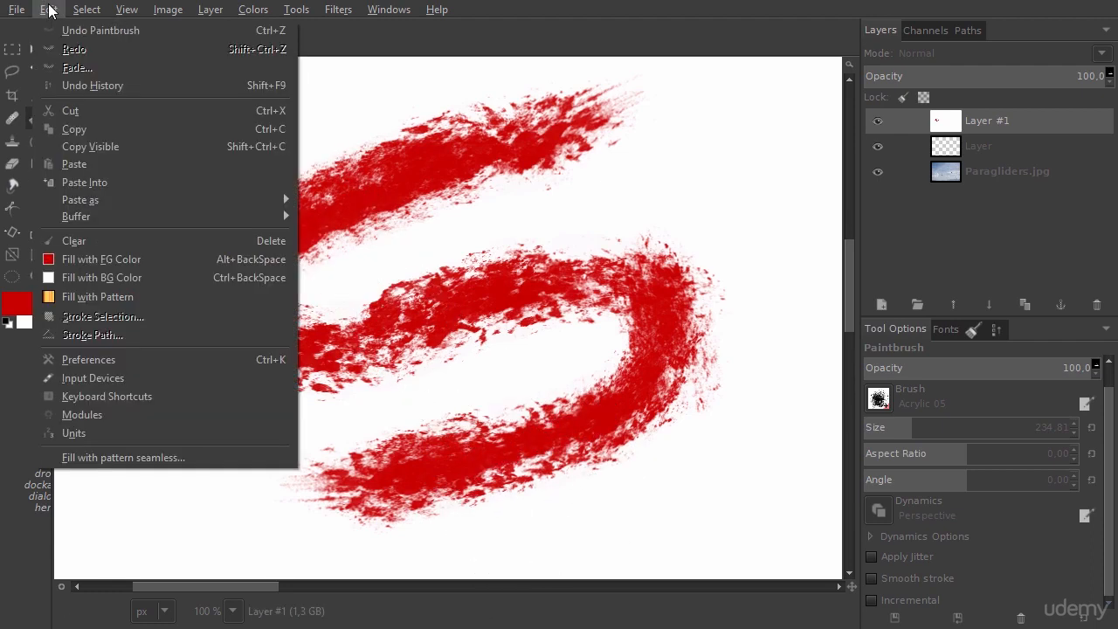
left_click(86, 276)
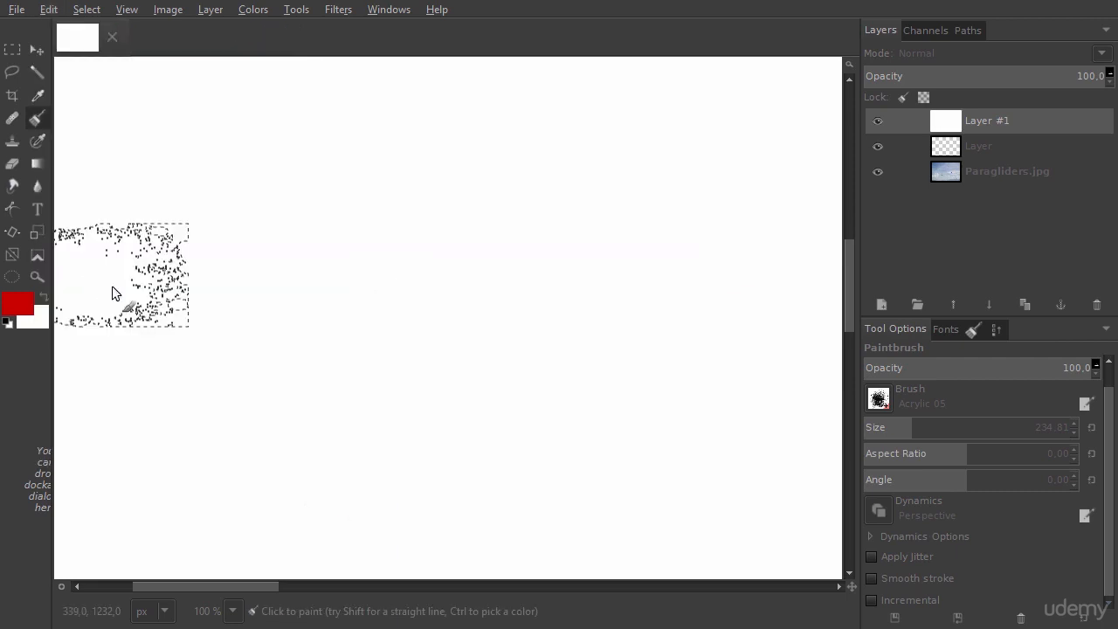
Set the brush dynamics to Pen Generic.
left_click(882, 512)
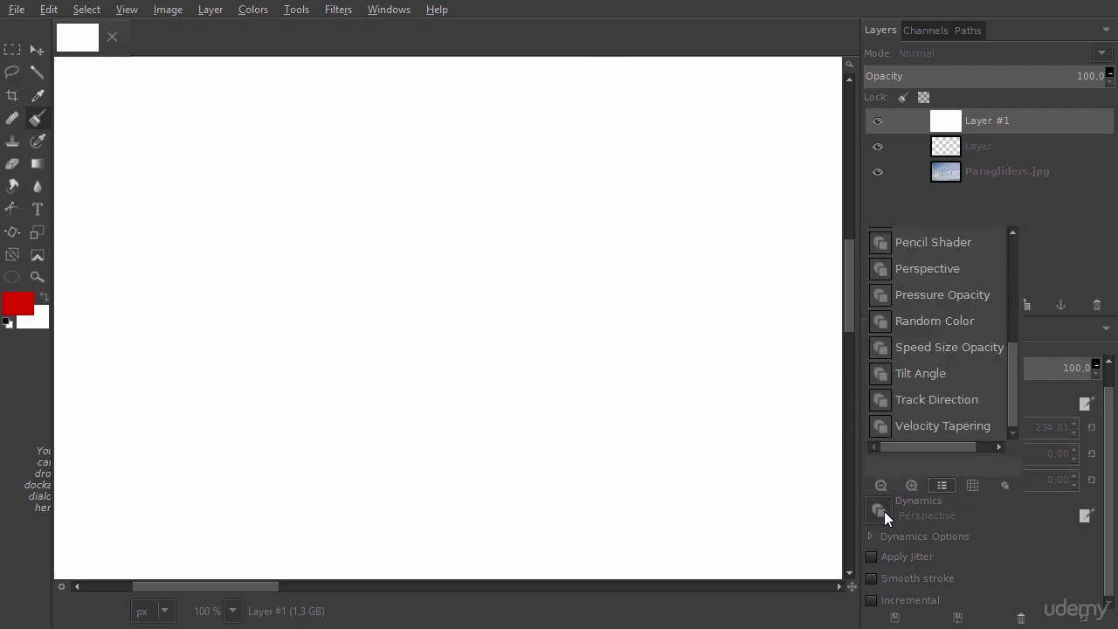
scroll(1010, 412, "up", 4)
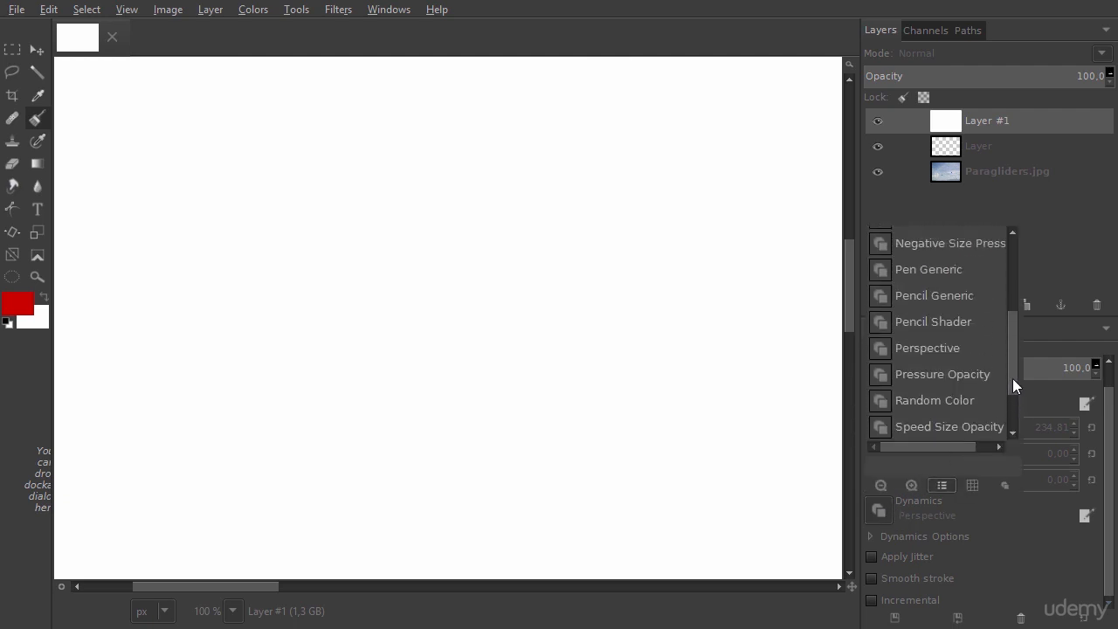
left_click(945, 292)
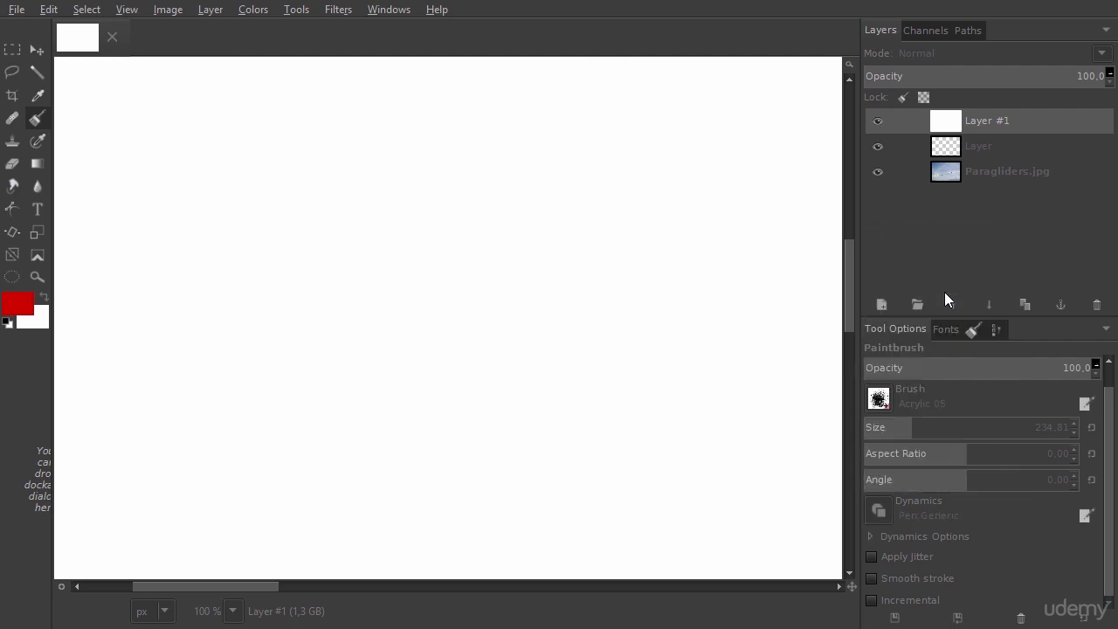
Choose the Brush 100% round brush for the Paintbrush and set its size to 80.
left_click(878, 399)
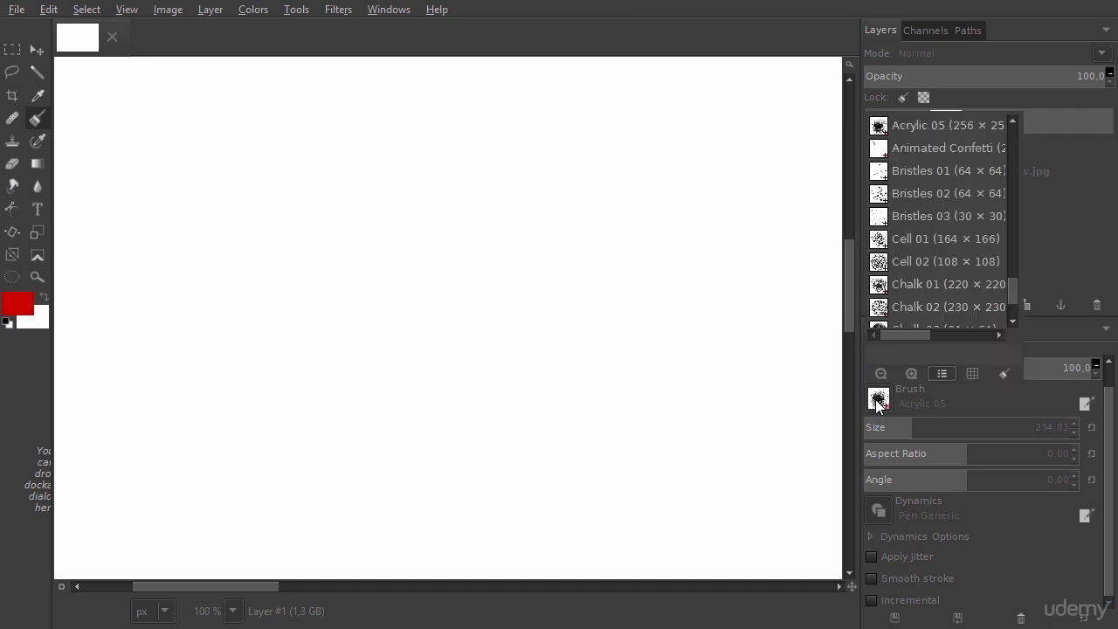
left_click(967, 373)
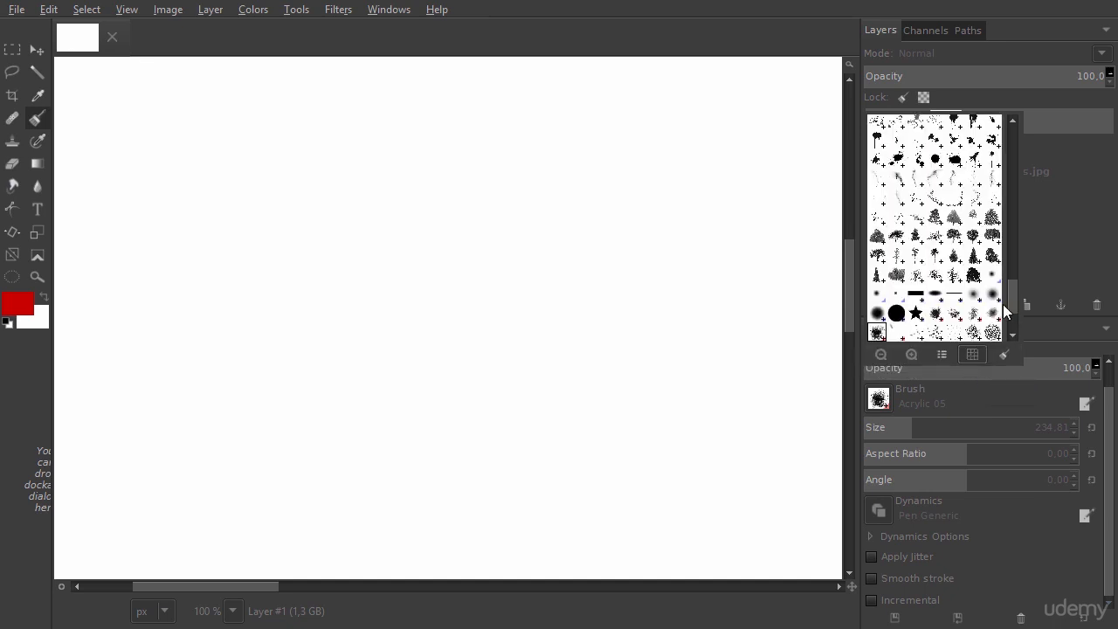
left_click_drag(1011, 299, 1010, 181)
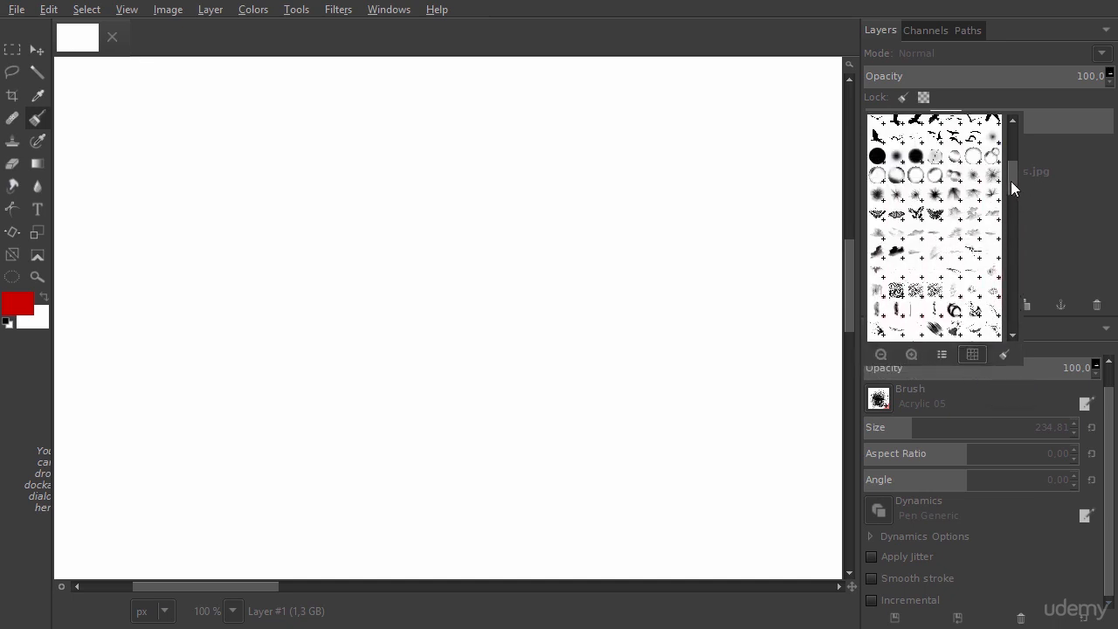
double_click(877, 155)
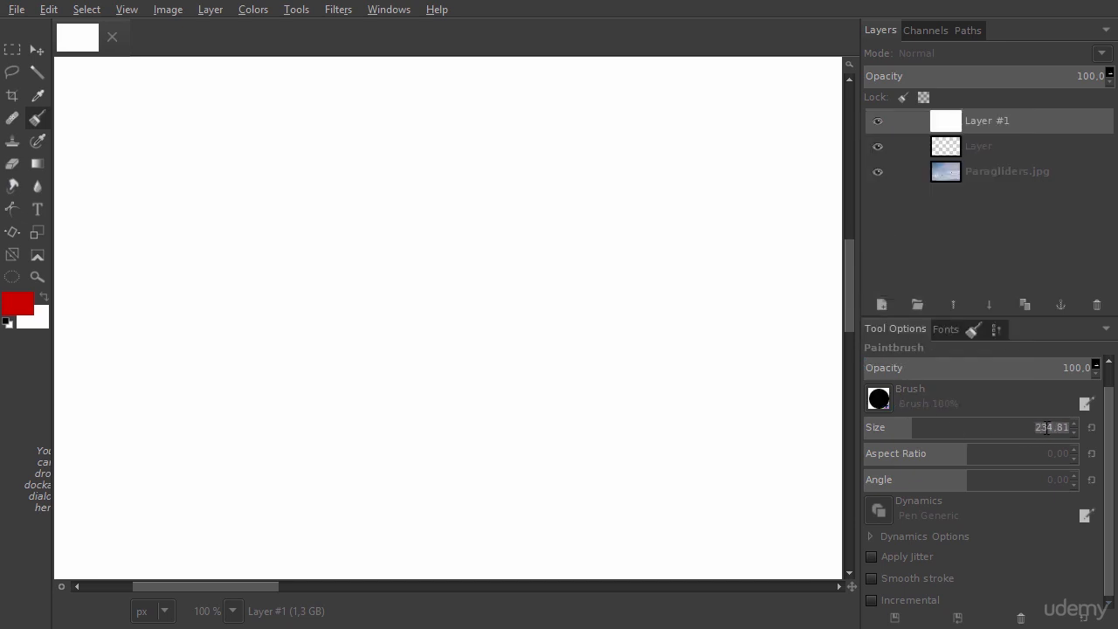
type("80")
key("Return")
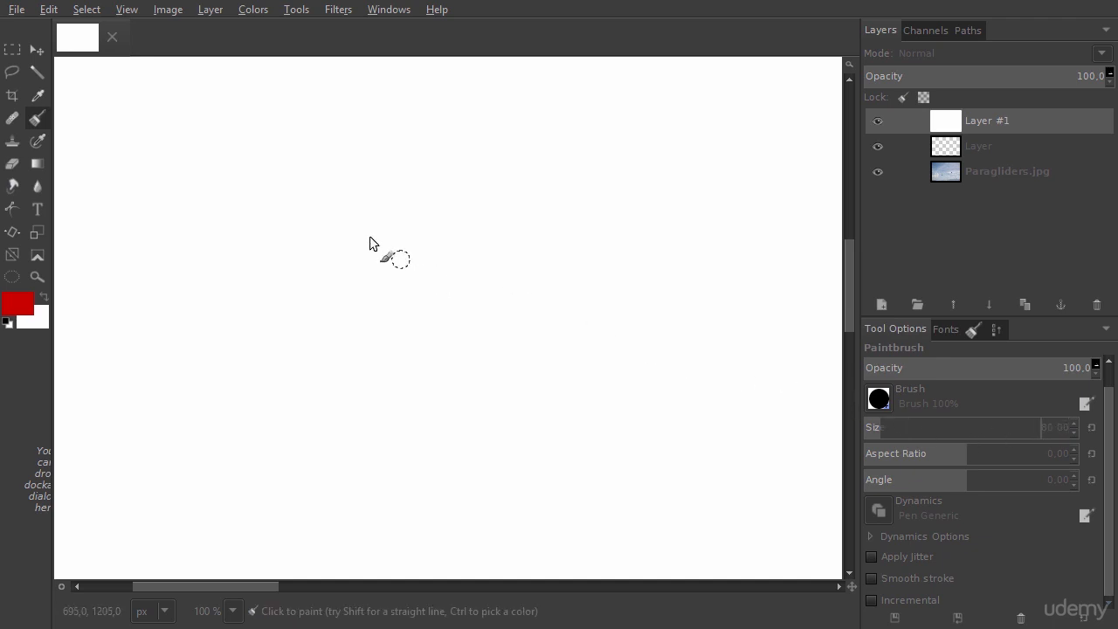
Test-paint the handwritten word "hallo" in red, and refill the layer with the white background colour.
mouse_move(212, 110)
left_mouse_down()
mouse_move(145, 400)
mouse_move(271, 310)
left_mouse_up()
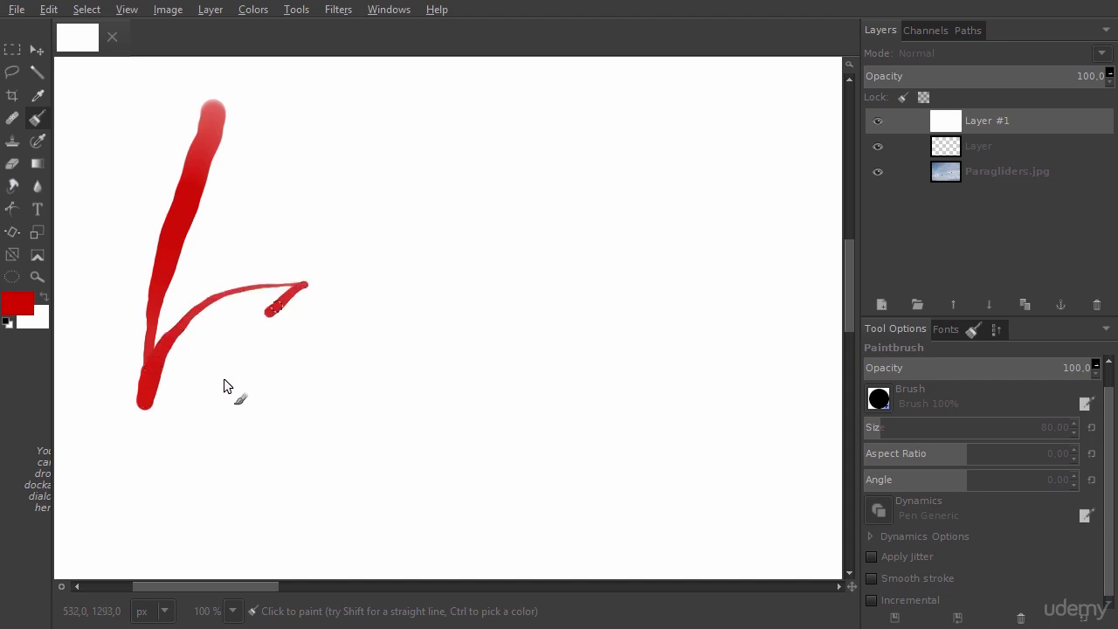
mouse_move(224, 385)
left_mouse_down()
mouse_move(318, 290)
mouse_move(345, 350)
mouse_move(411, 208)
mouse_move(495, 244)
mouse_move(478, 283)
mouse_move(494, 363)
mouse_move(496, 332)
mouse_move(532, 325)
mouse_move(538, 343)
mouse_move(669, 302)
left_mouse_up()
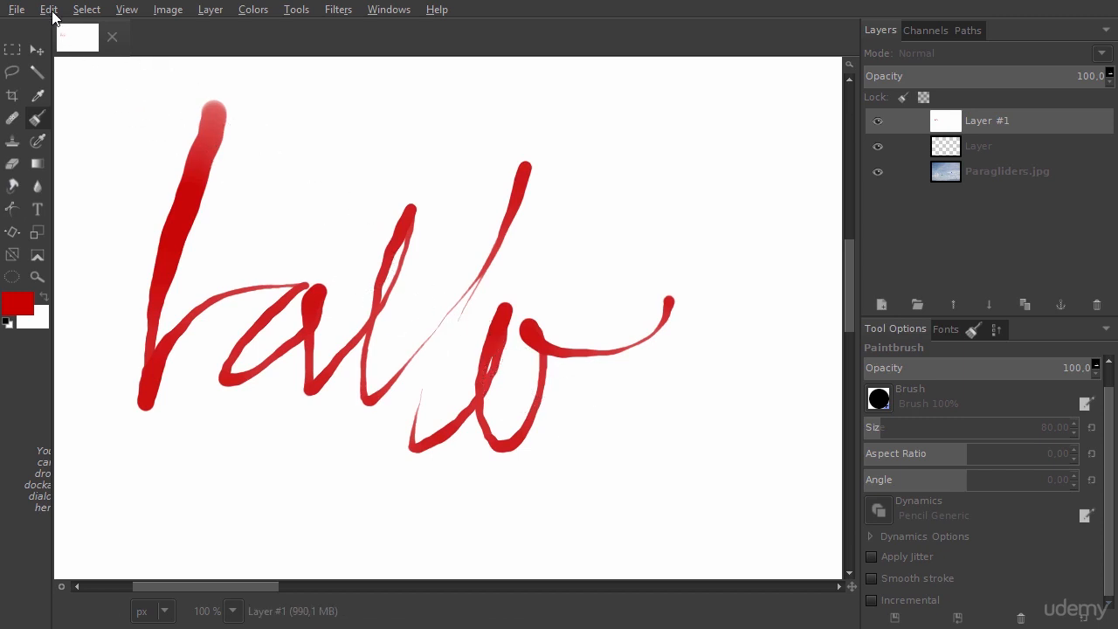
left_click(49, 10)
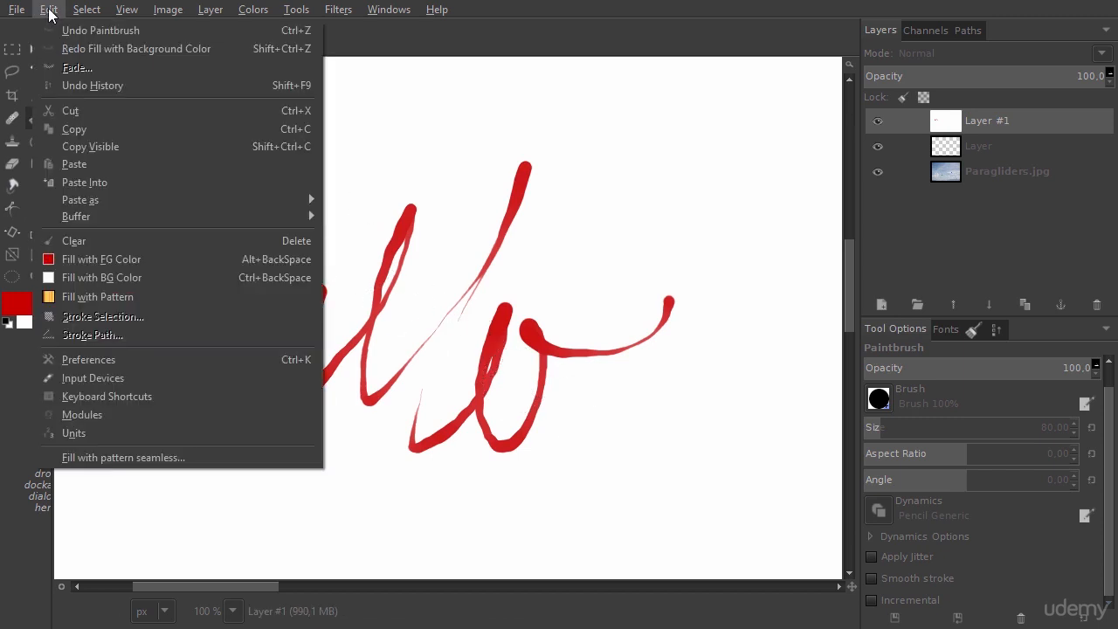
left_click(118, 278)
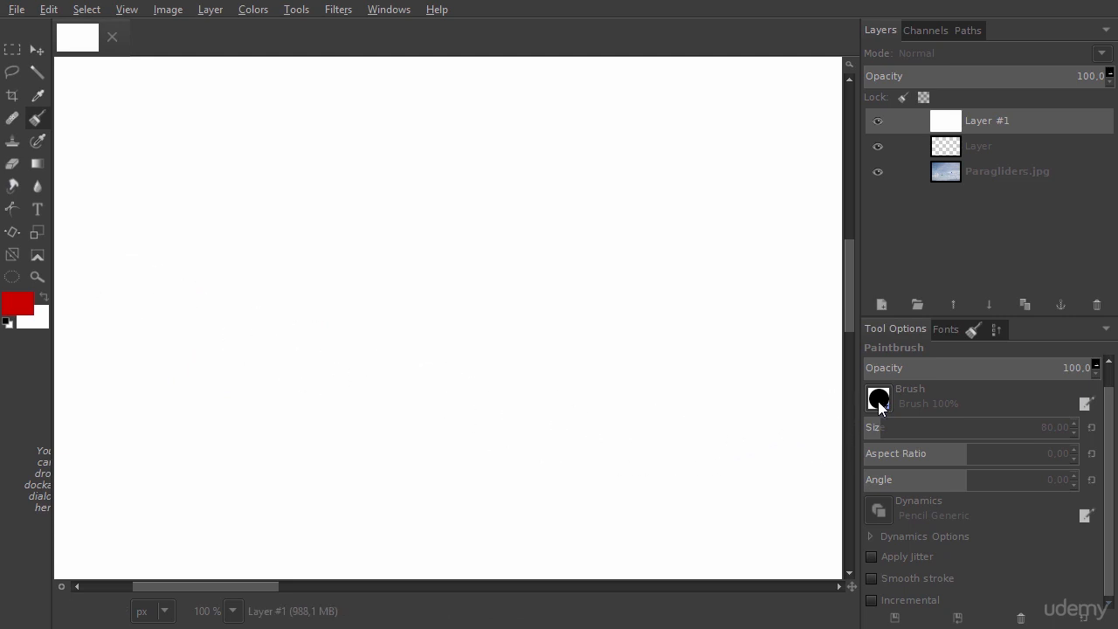
Display the brush list by name and choose the Texture Hose 01 brush.
left_click(878, 400)
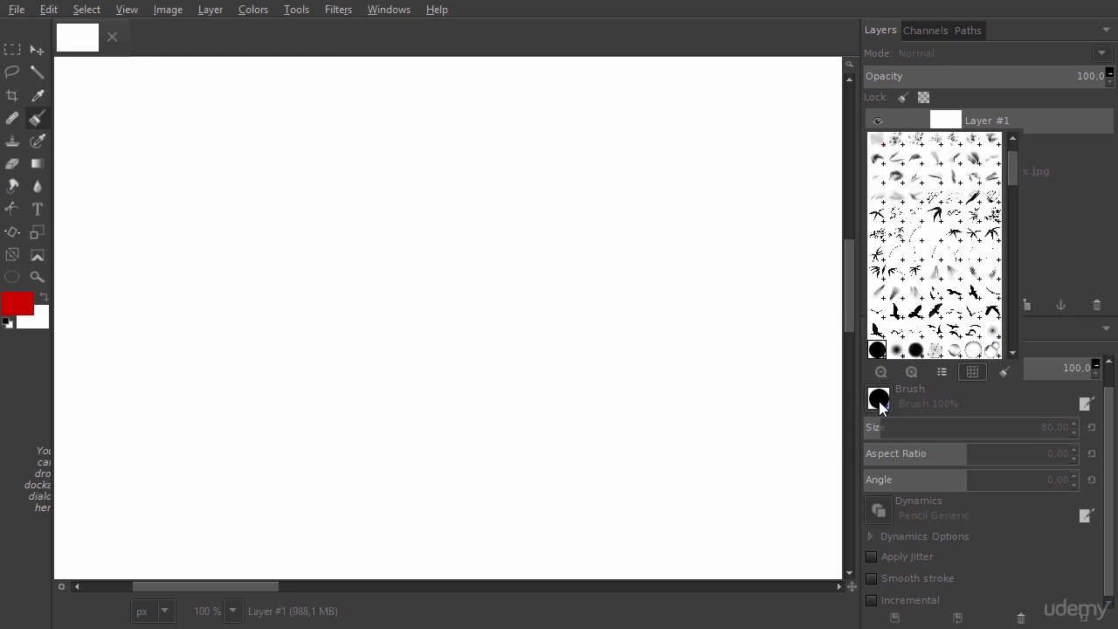
left_click(942, 372)
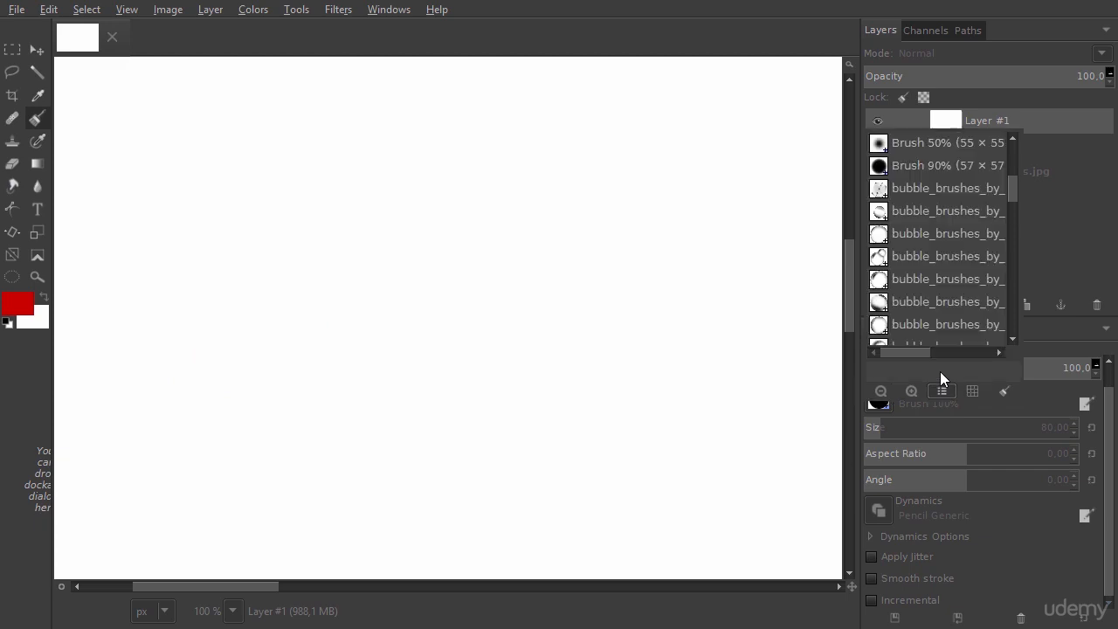
left_click_drag(1005, 211, 1014, 336)
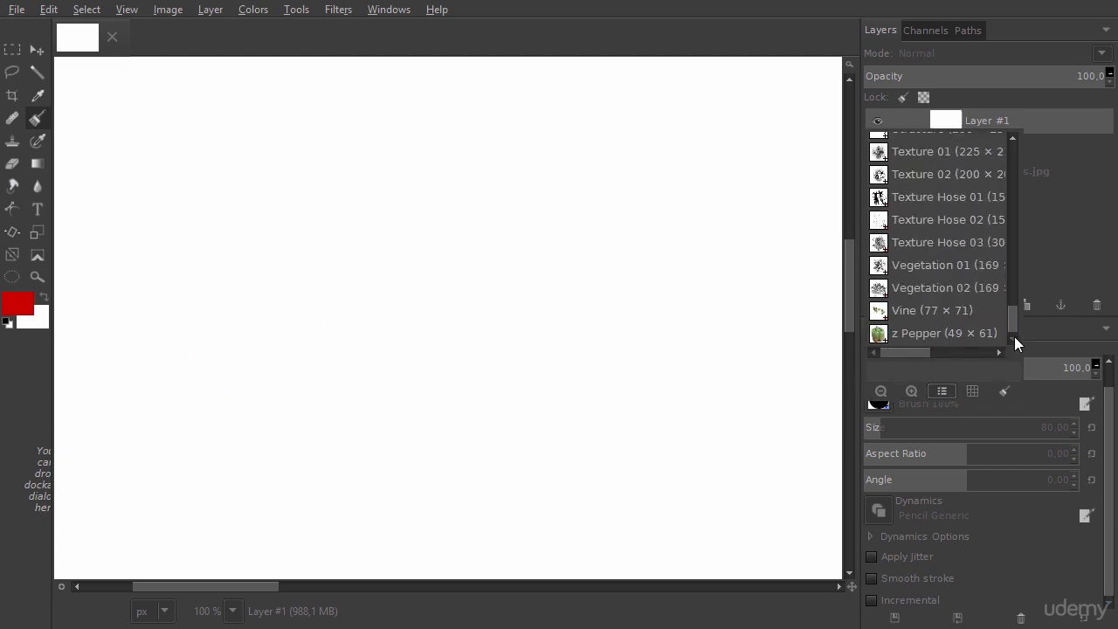
left_click(951, 197)
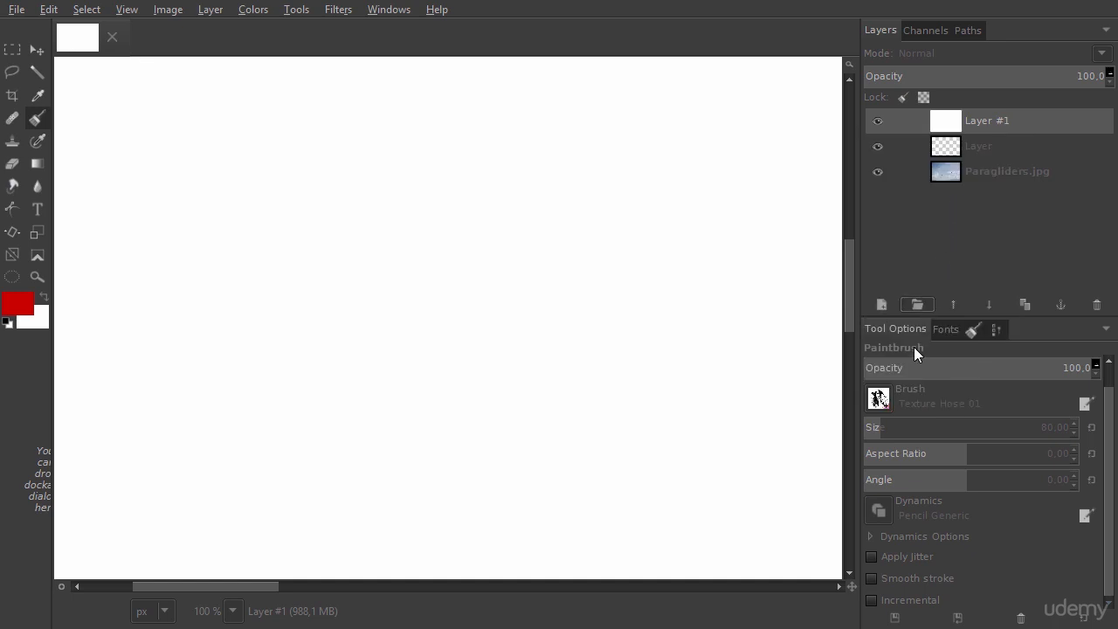
Set the brush dynamics to Dynamics Off and reduce the brush size to 20.
left_click(879, 509)
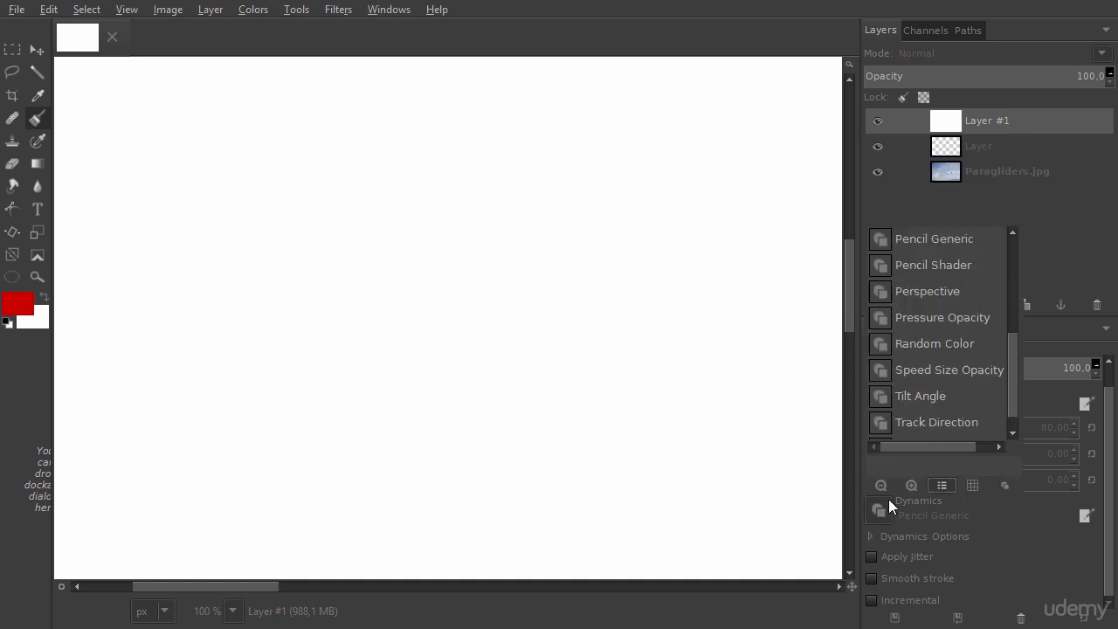
left_click_drag(1011, 403, 1016, 305)
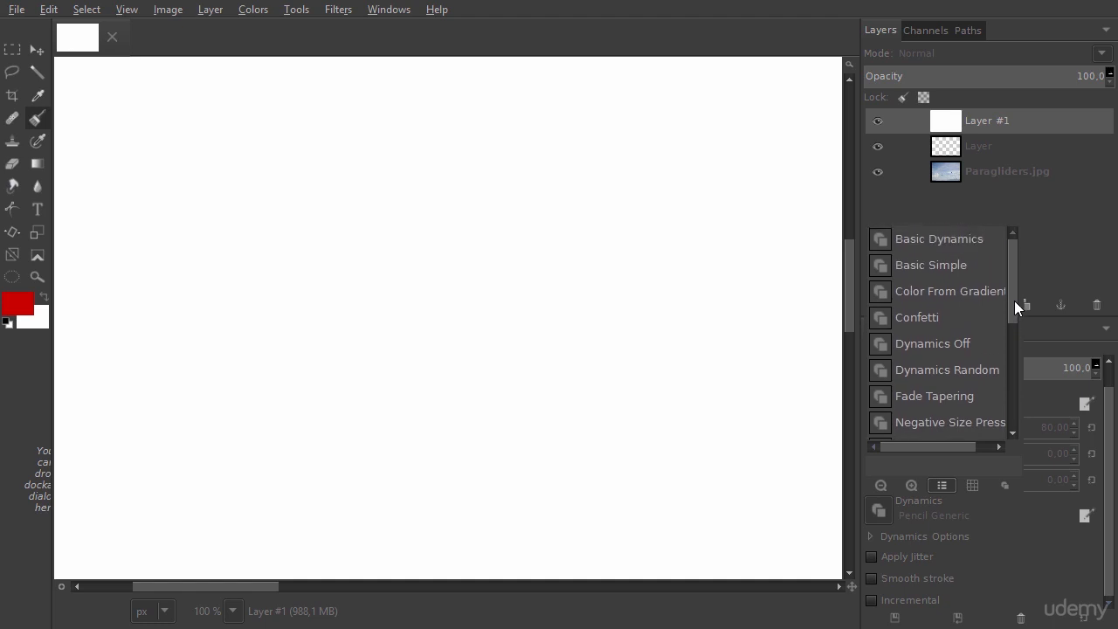
left_click(947, 344)
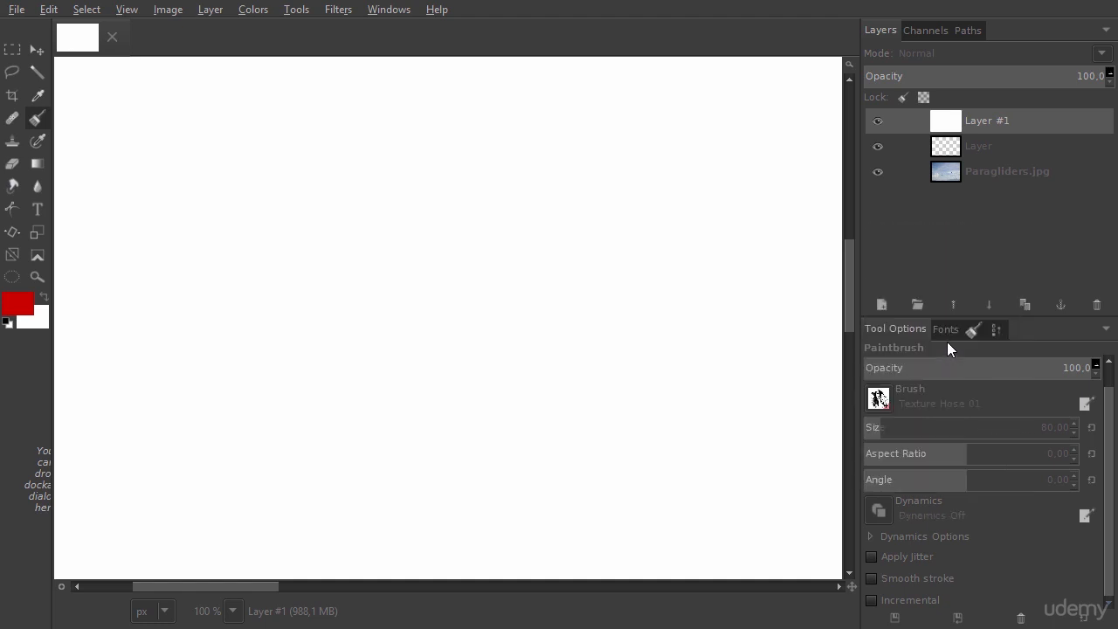
key("bracketleft")
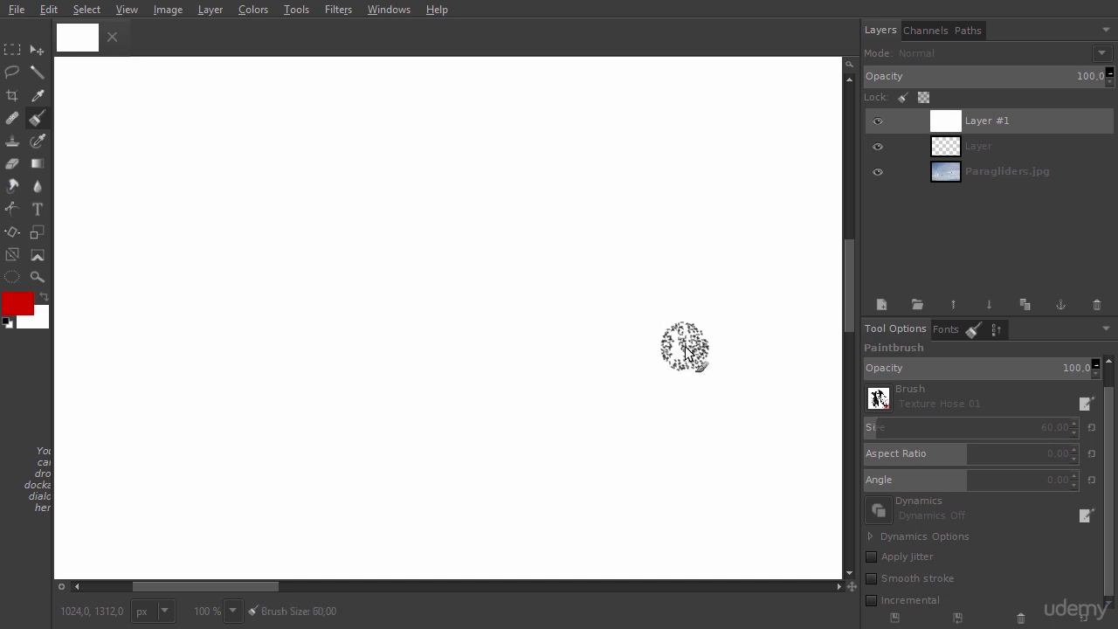
key("bracketleft")
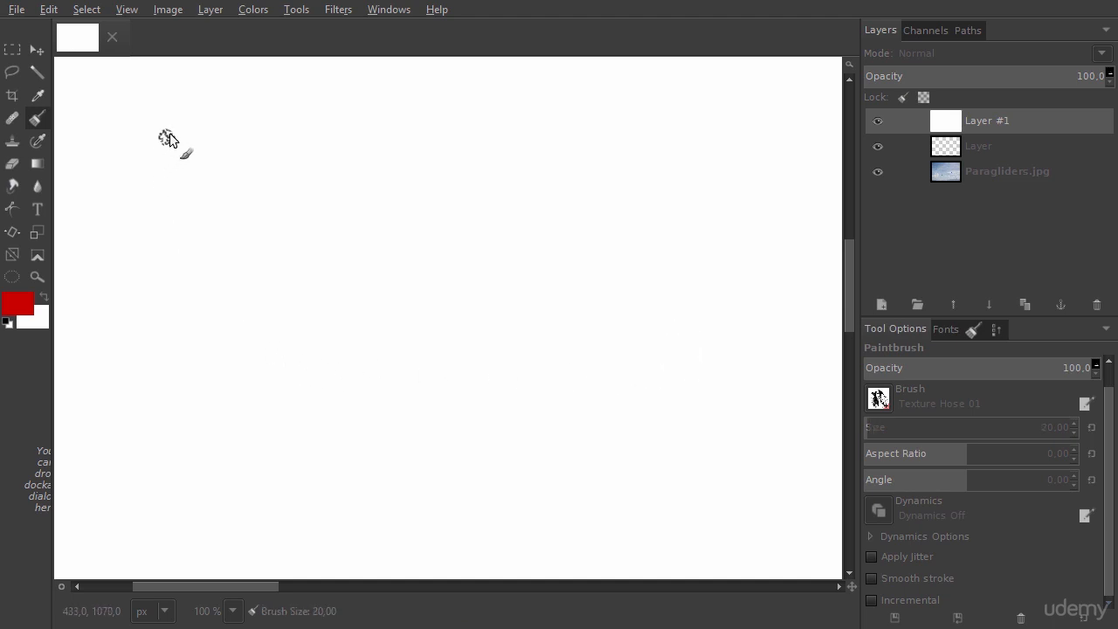
Handwrite "hallo" across the layer with the textured red brush, and clear it by filling with the background colour.
left_click_drag(169, 132, 161, 222)
mouse_move(145, 294)
left_mouse_down()
mouse_move(125, 410)
mouse_move(225, 272)
mouse_move(282, 307)
mouse_move(260, 446)
mouse_move(375, 294)
mouse_move(278, 388)
mouse_move(386, 355)
mouse_move(373, 400)
mouse_move(448, 271)
mouse_move(455, 212)
mouse_move(427, 438)
mouse_move(562, 232)
mouse_move(536, 328)
mouse_move(552, 437)
mouse_move(628, 336)
mouse_move(601, 455)
mouse_move(638, 353)
mouse_move(743, 325)
left_mouse_up()
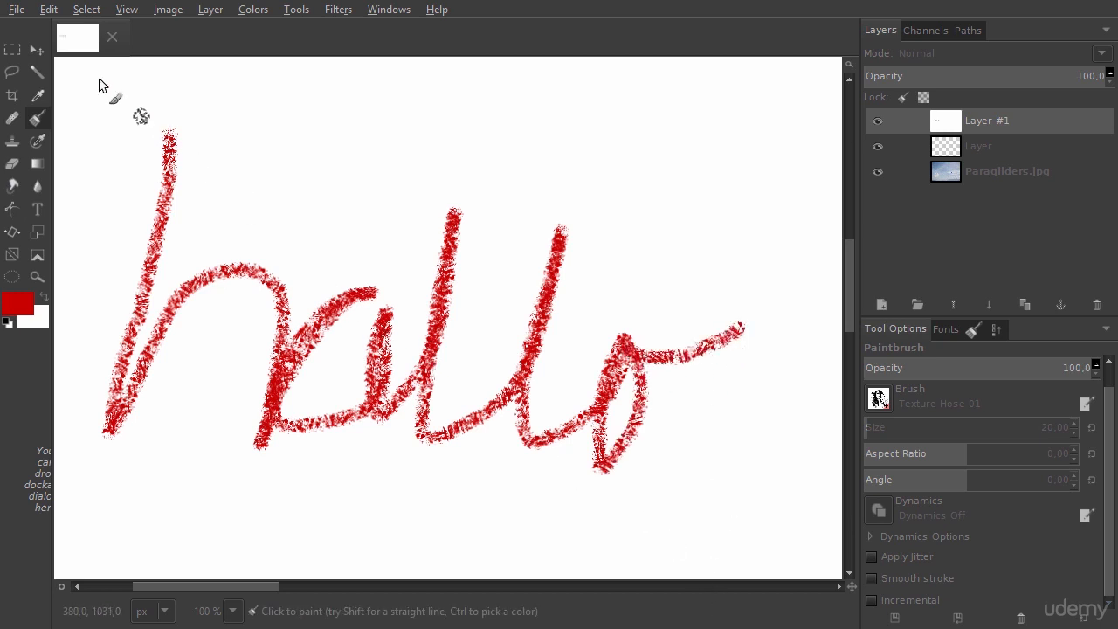
left_click(48, 10)
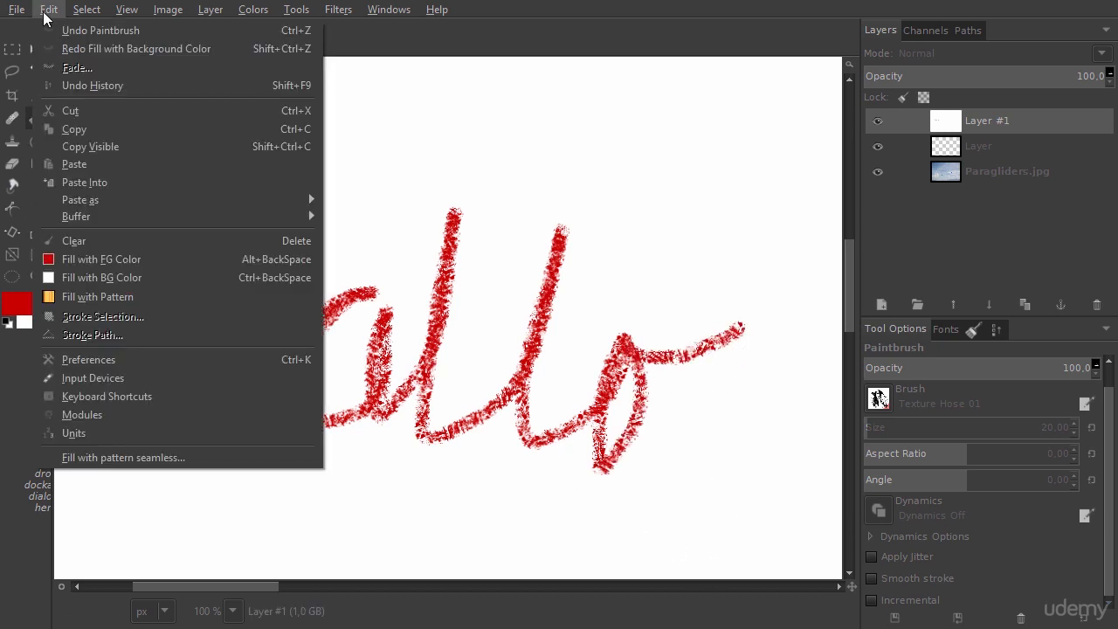
left_click(109, 279)
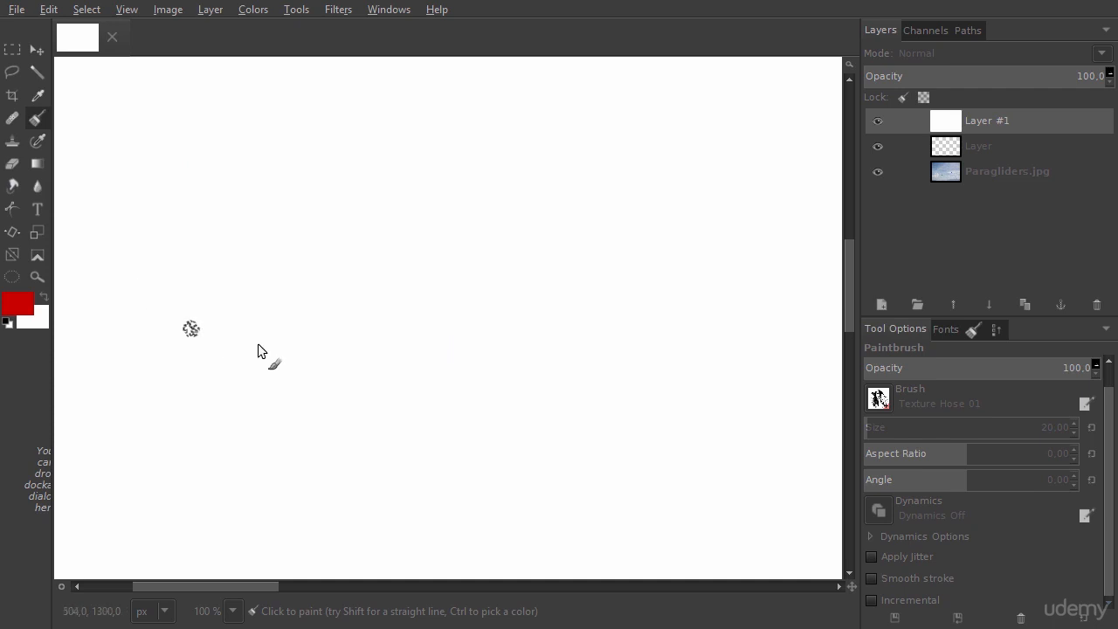
Set the brush dynamics to Fade Tapering and paint two short, roughly horizontal red strokes in the layer's upper half.
left_click(878, 511)
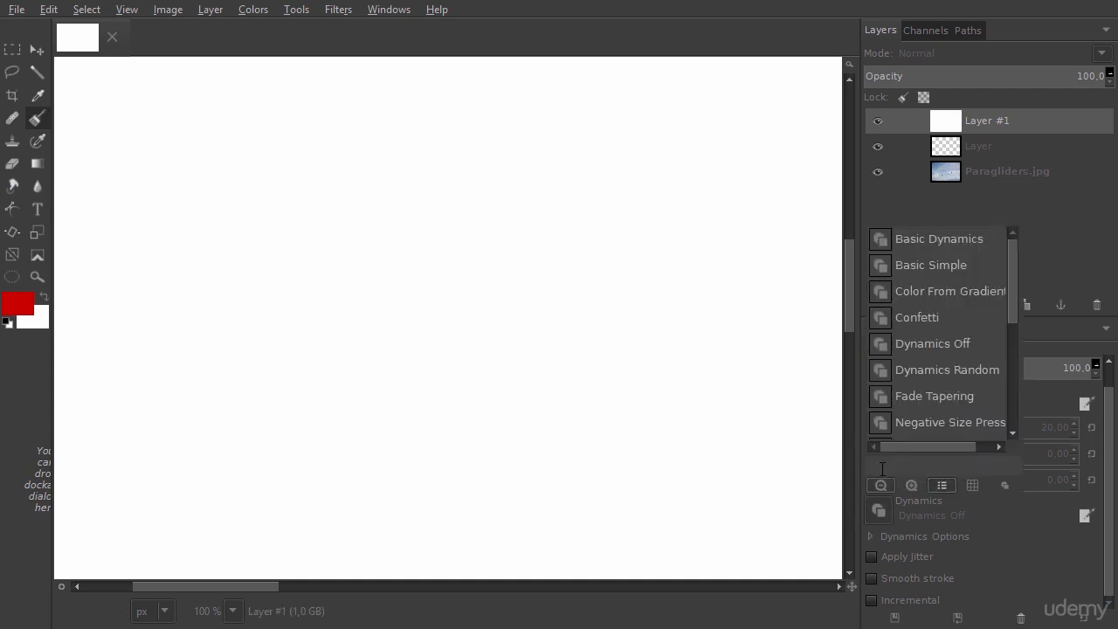
left_click(956, 394)
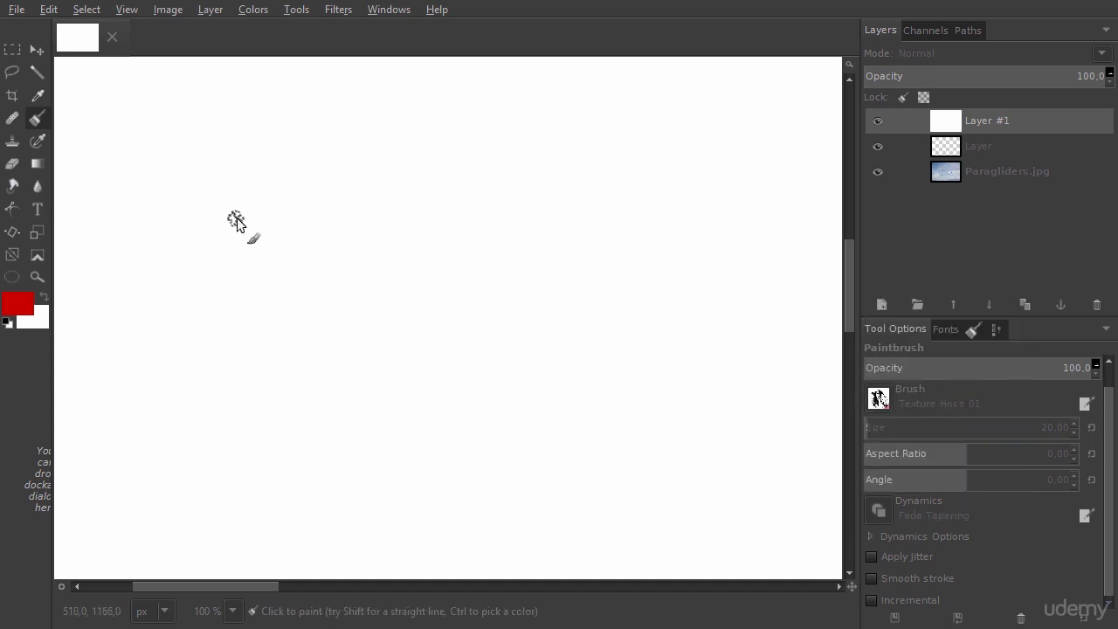
left_click_drag(236, 218, 453, 190)
left_click_drag(233, 272, 455, 265)
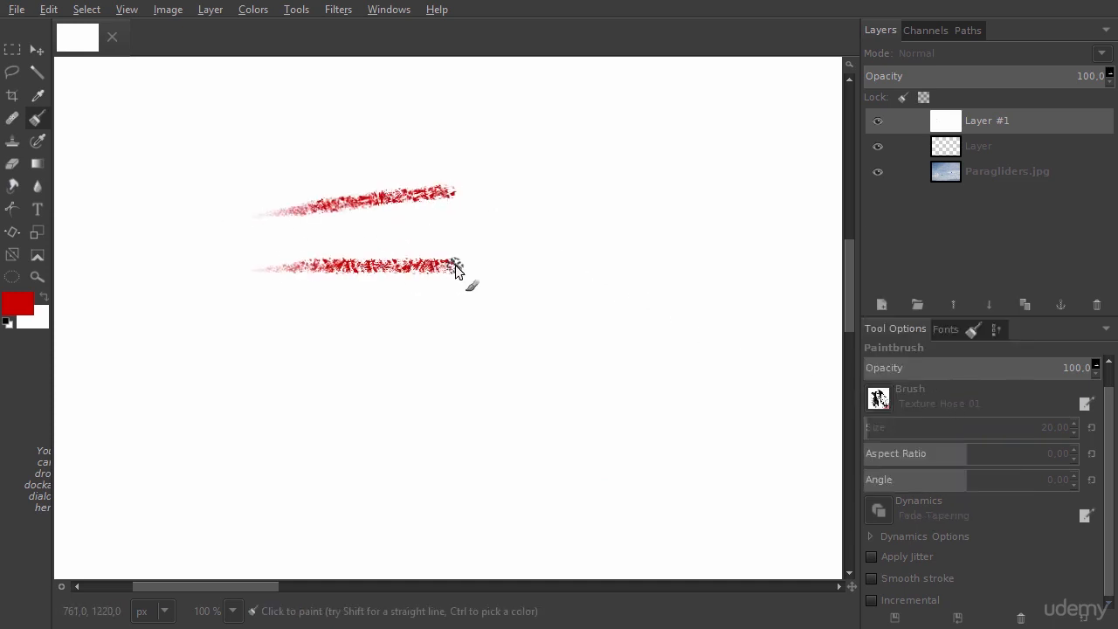
Set the dynamics fade length to 420 px and paint two longer tapering red strokes below the existing ones.
left_click(934, 538)
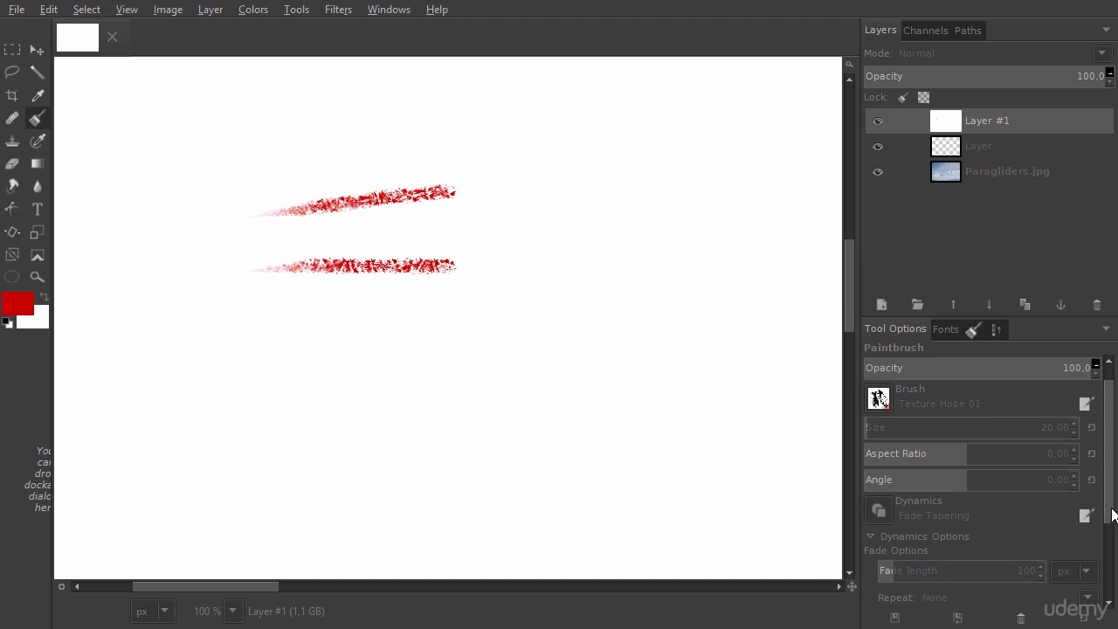
left_click_drag(1113, 515, 1108, 594)
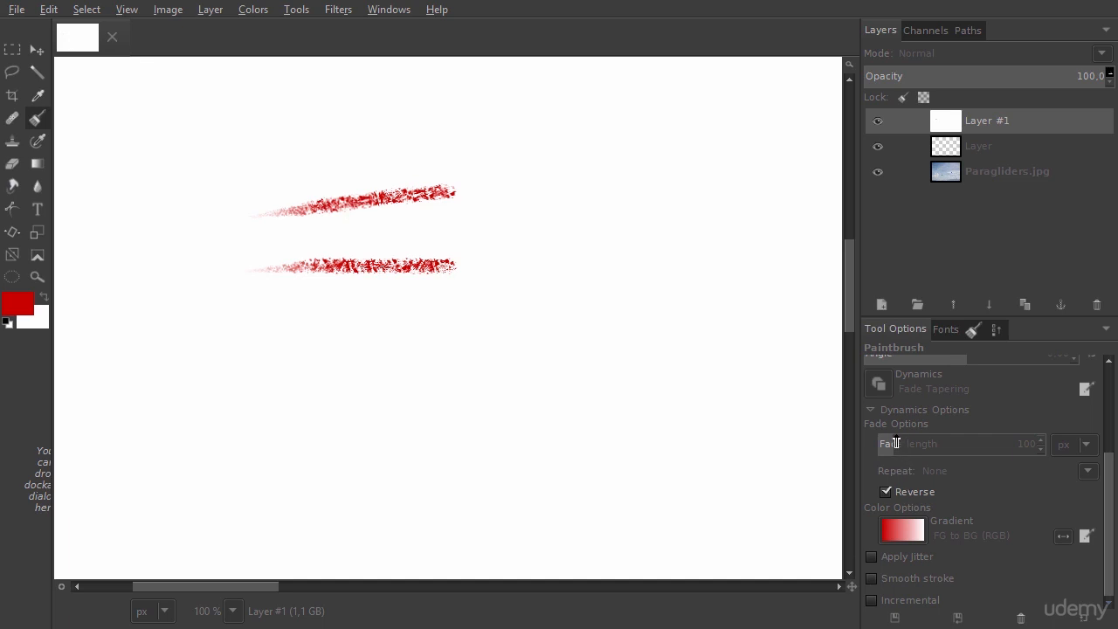
left_click_drag(895, 444, 944, 442)
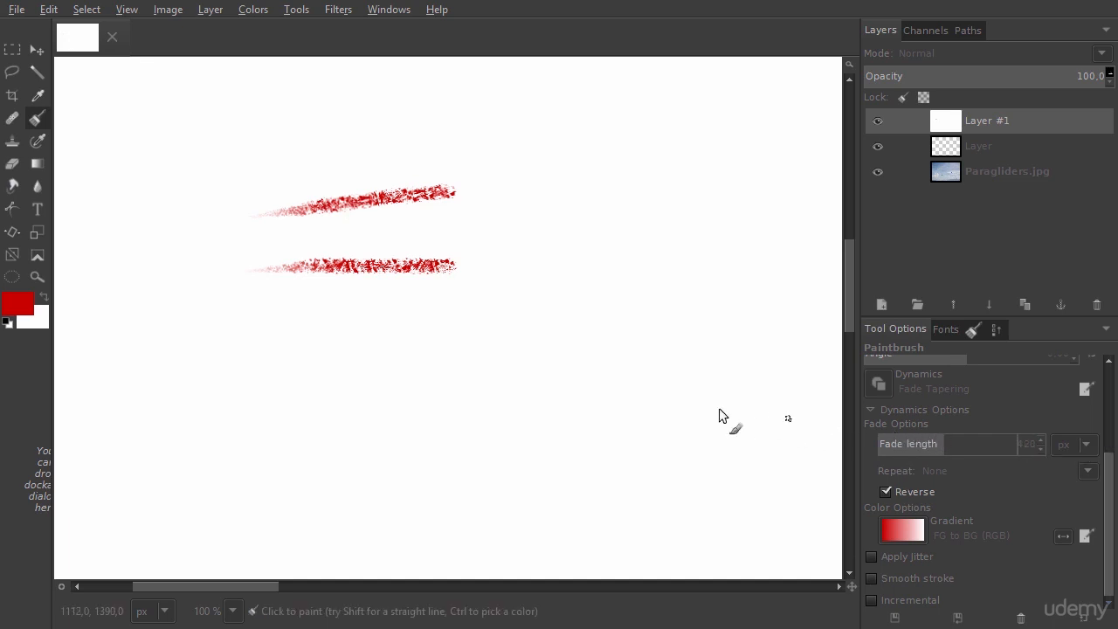
left_click_drag(331, 369, 619, 349)
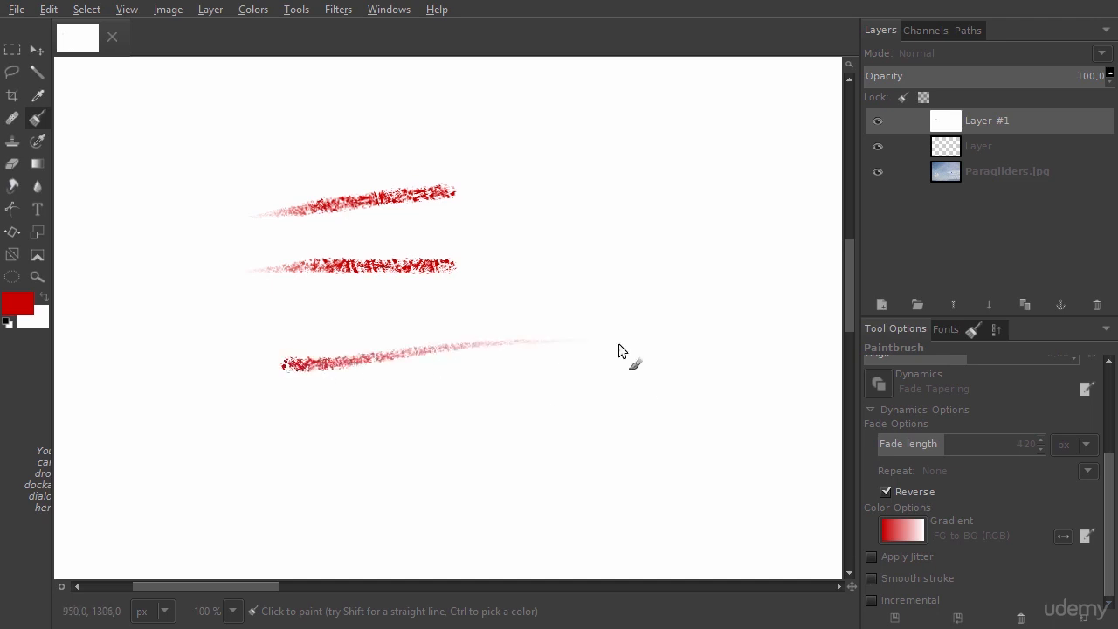
left_click_drag(314, 430, 580, 440)
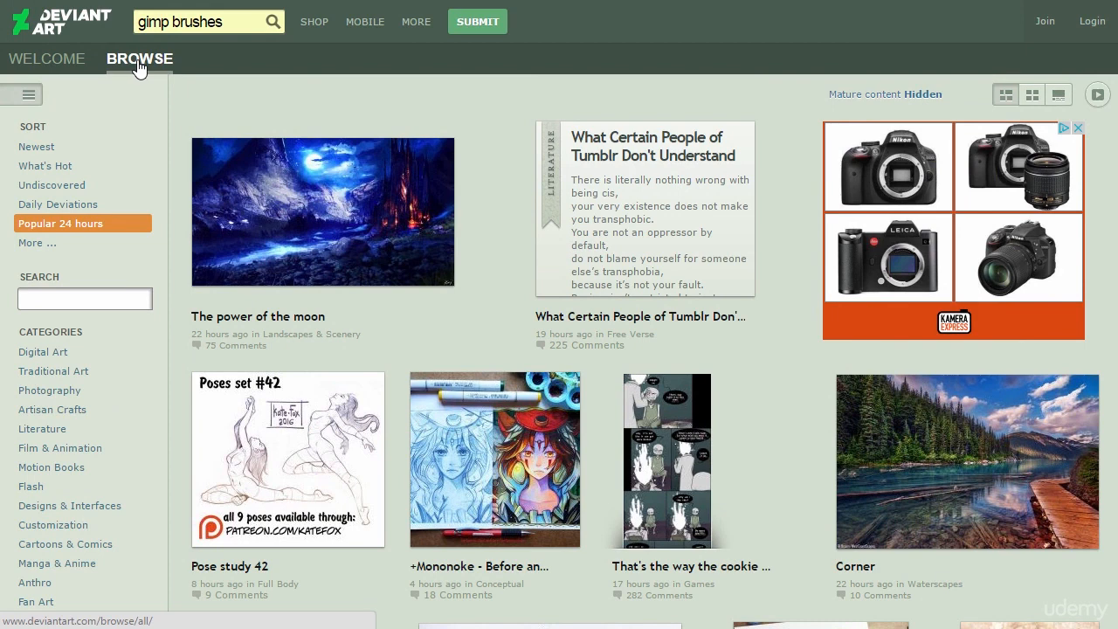
Search DeviantArt for "gimp brushes" and load more results beyond the first page.
left_click(273, 22)
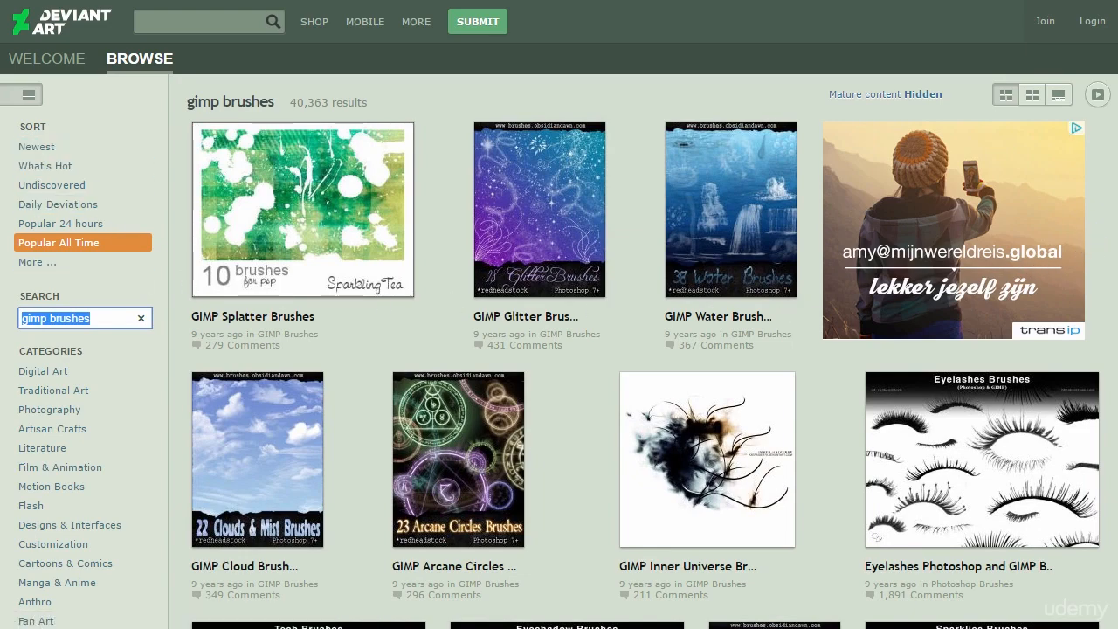
scroll(452, 295, "down", 2)
scroll(861, 553, "down", 11)
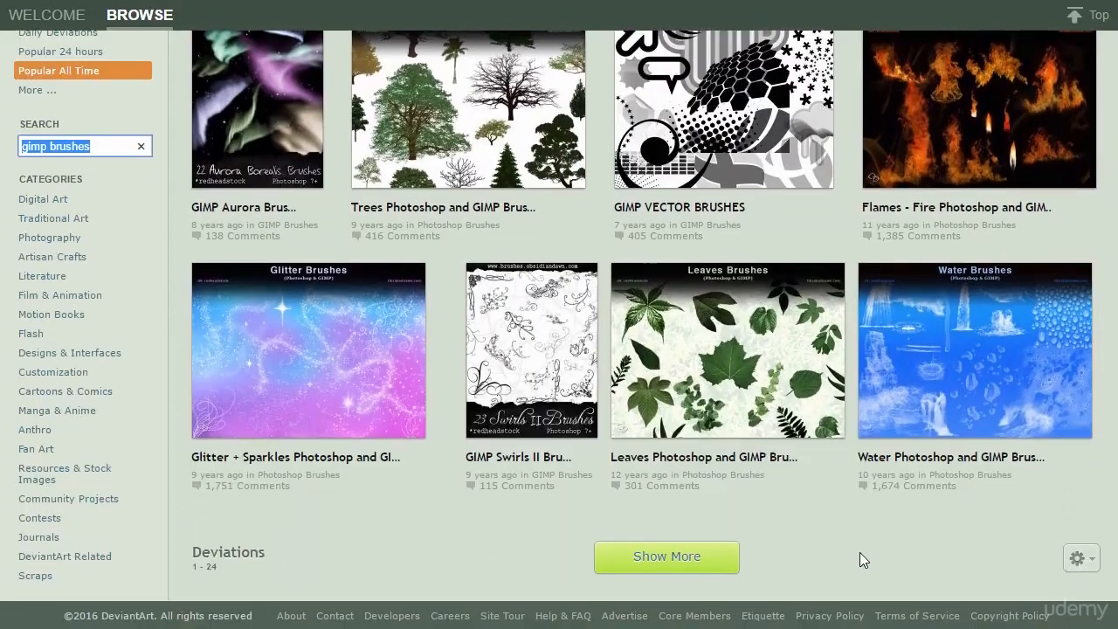
left_click(670, 556)
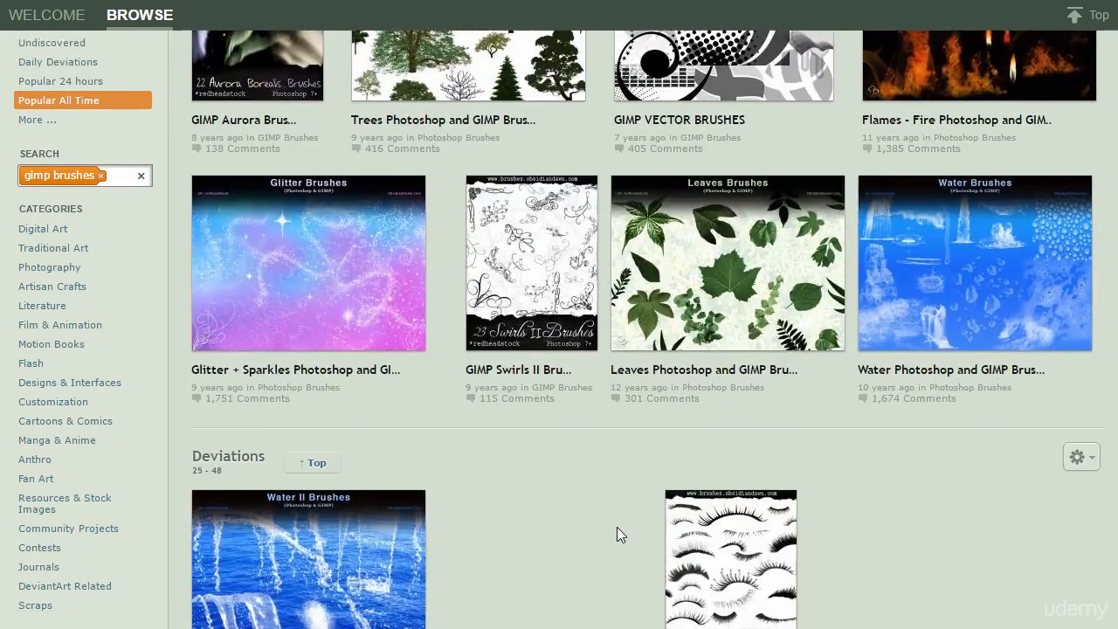
Open the GIMP VECTOR BRUSHES page from the results and download its ZIP file.
scroll(617, 526, "up", 4)
left_click(724, 454)
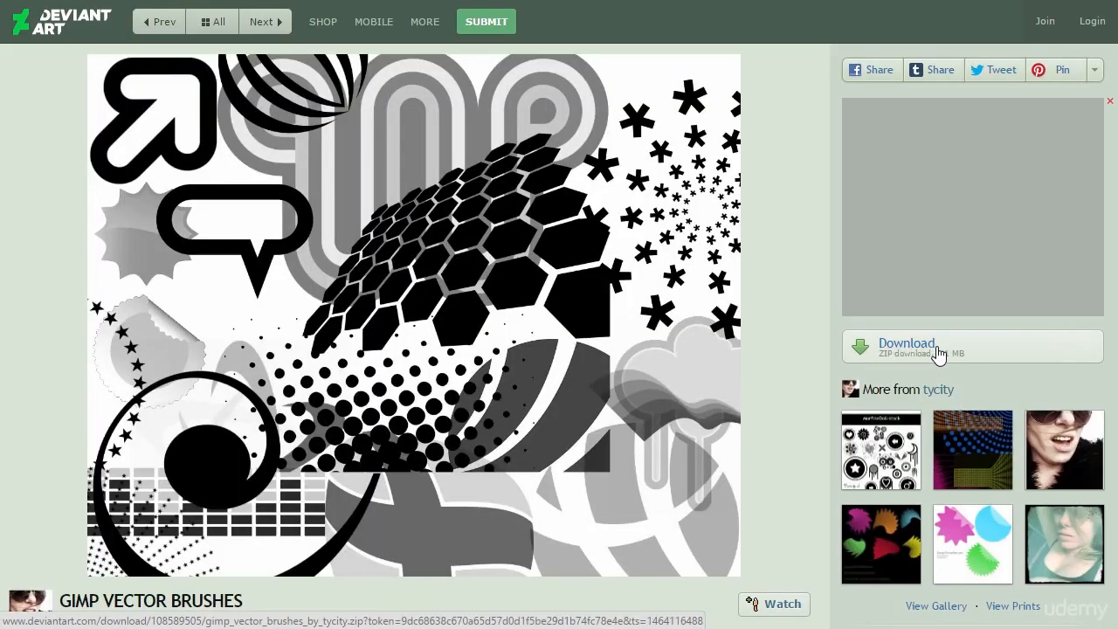
left_click(939, 352)
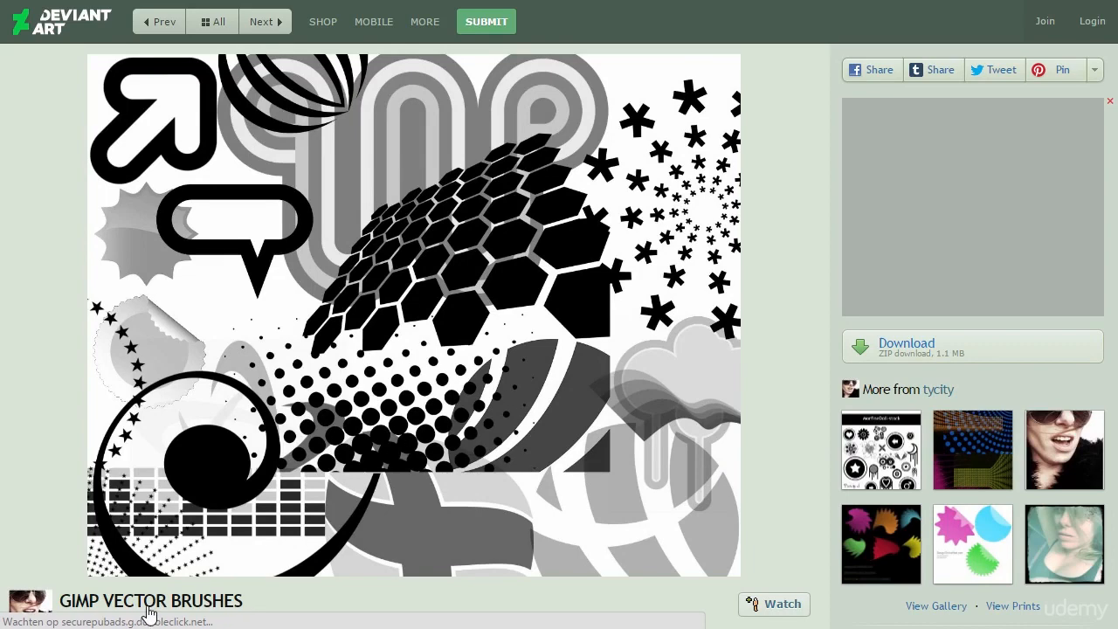
Switch back to GIMP and display the Brushes dialog.
key("alt+Tab")
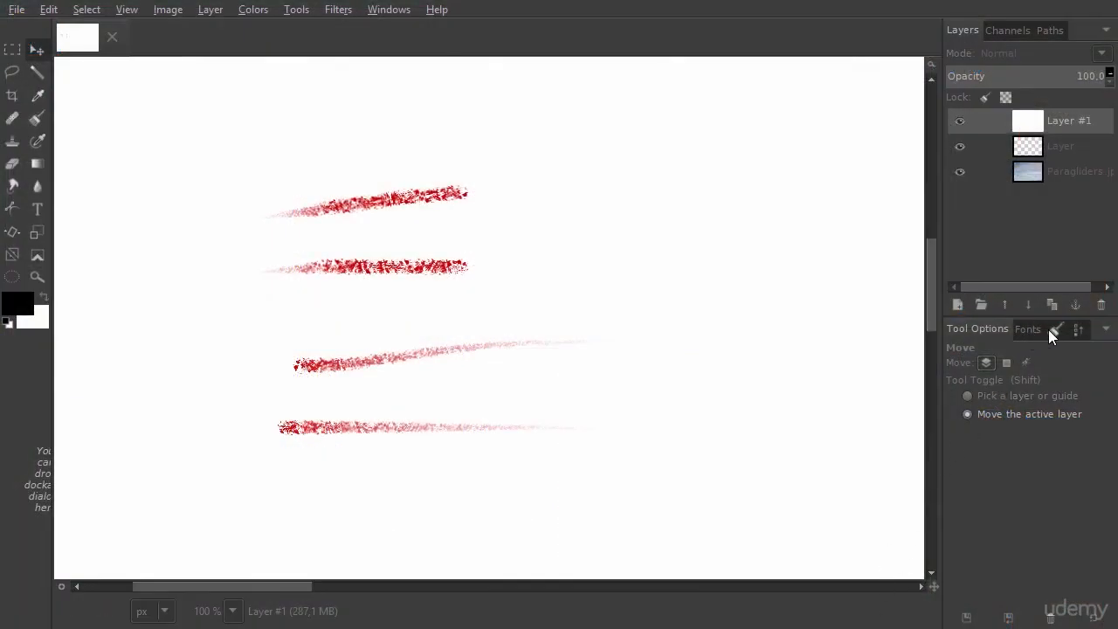
left_click(1051, 329)
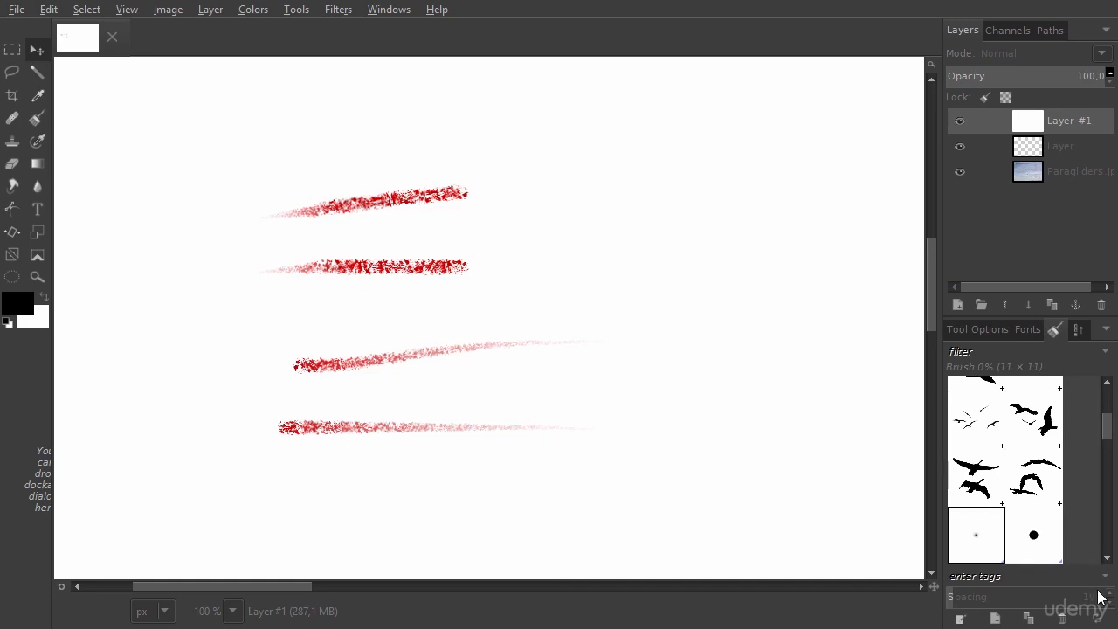